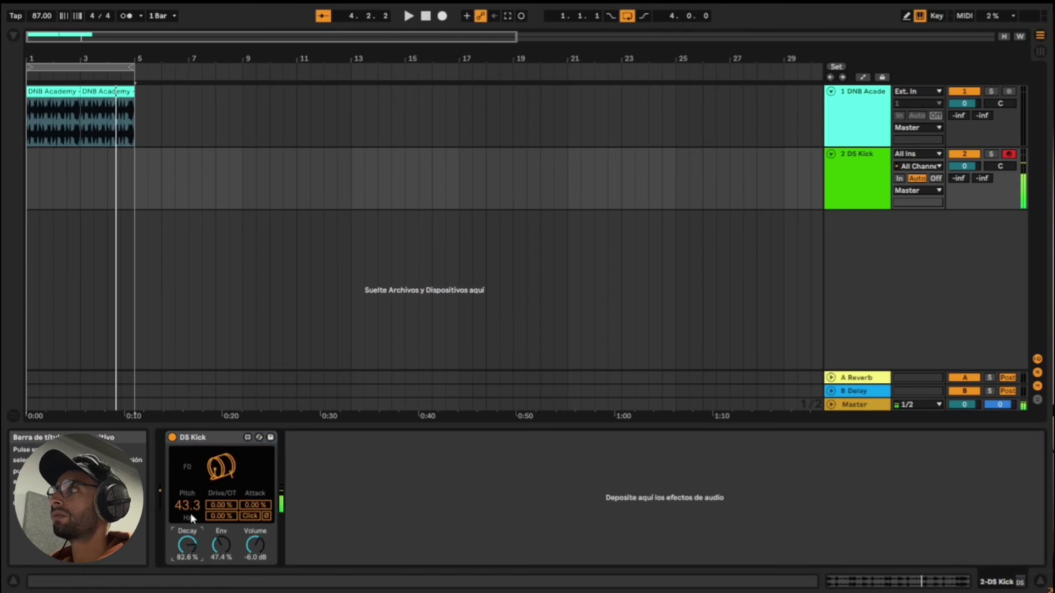
- Set the DS Kick's decay to 80.6%, envelope to 50.5%, drive and overtones to 100%, and enable Click
left_click_drag(188, 551, 188, 559)
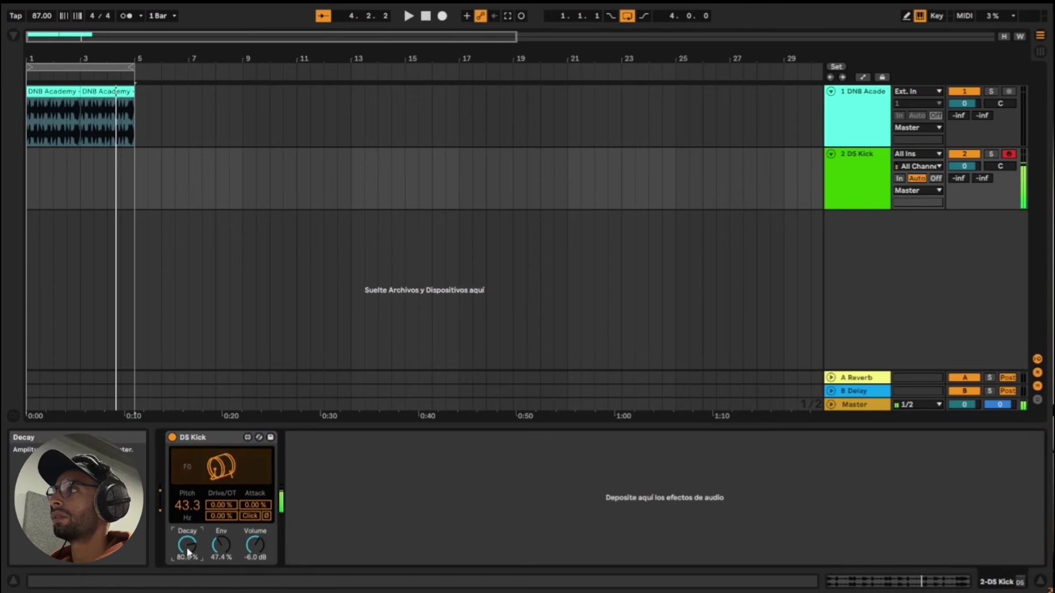
left_click_drag(209, 506, 209, 478)
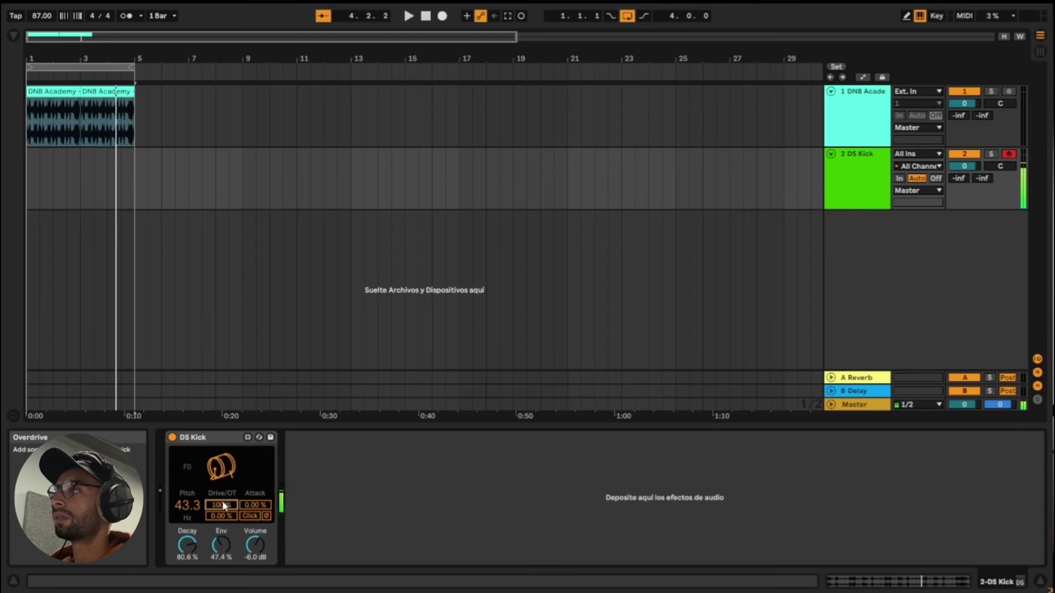
left_click_drag(221, 516, 217, 556)
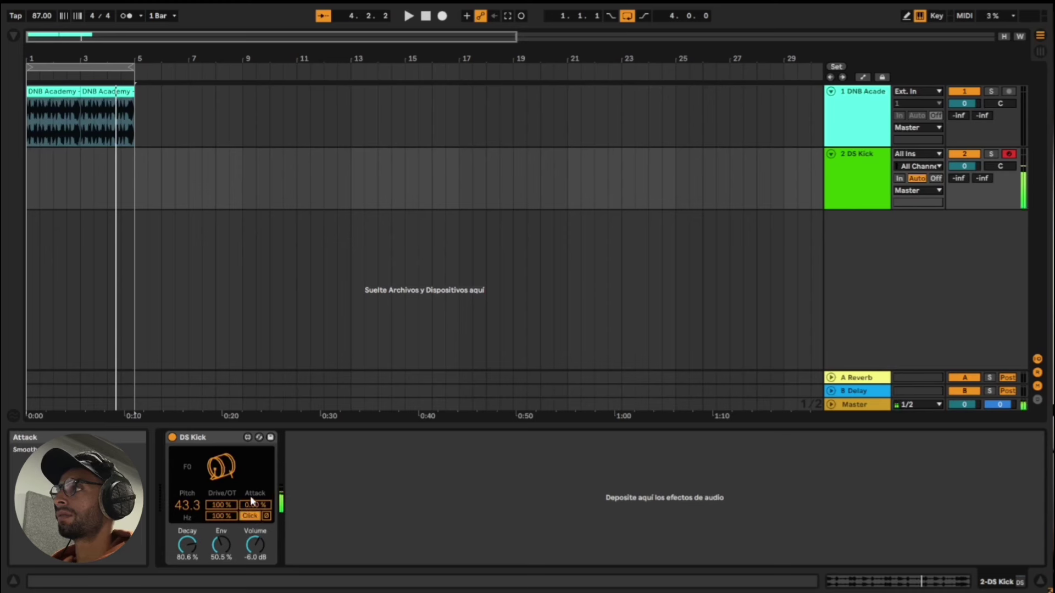
- Try different attack amounts on the DS Kick and set the attack to 2.36%
left_click_drag(251, 501, 251, 474)
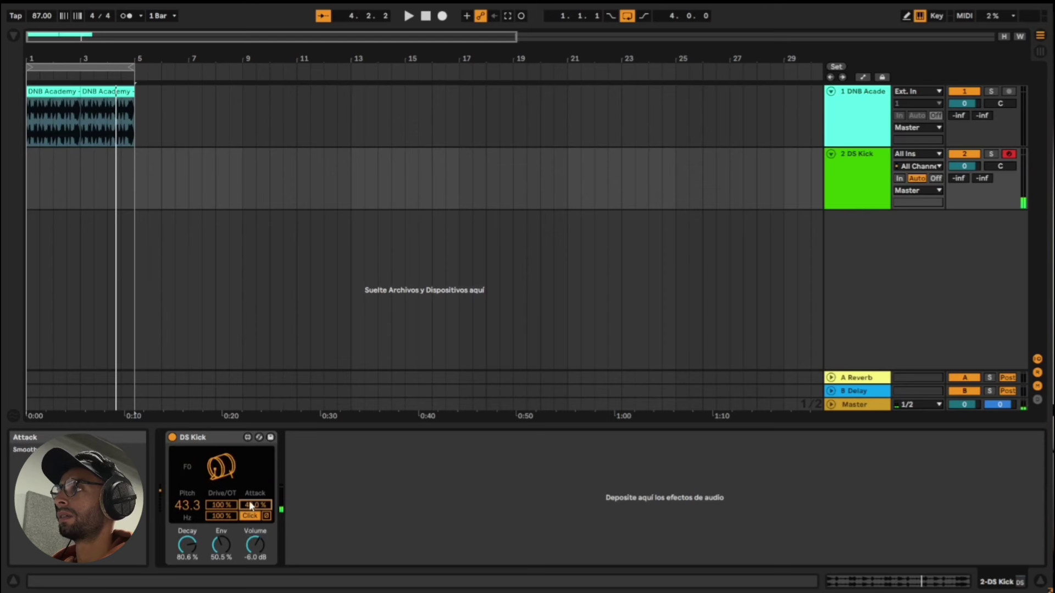
left_click_drag(250, 504, 236, 546)
left_click_drag(251, 505, 250, 490)
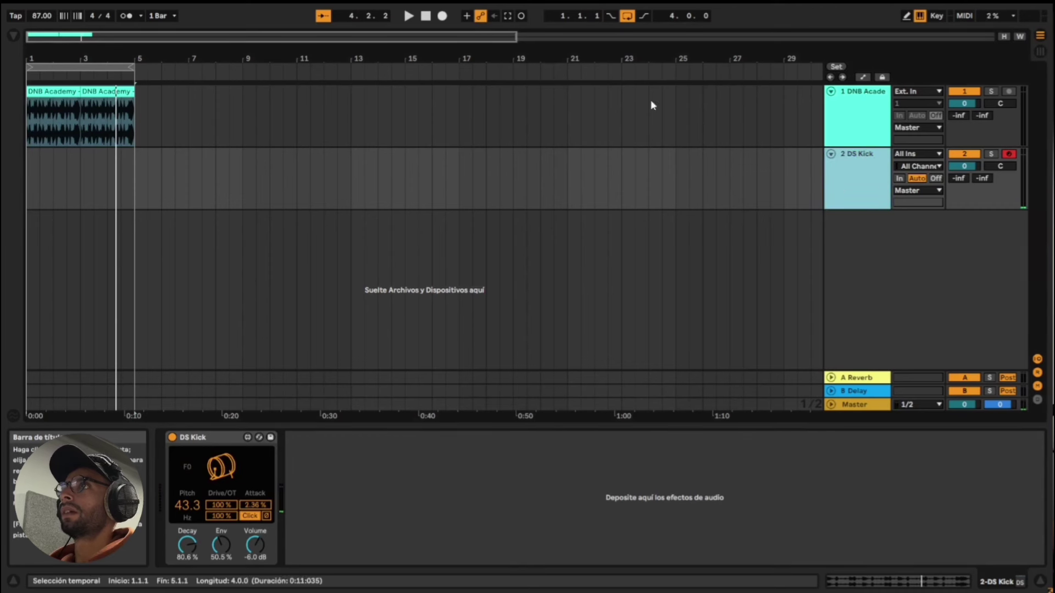
- Mute the drum loop track and record a sustained kick note of about one bar on the DS Kick track
left_click(969, 92)
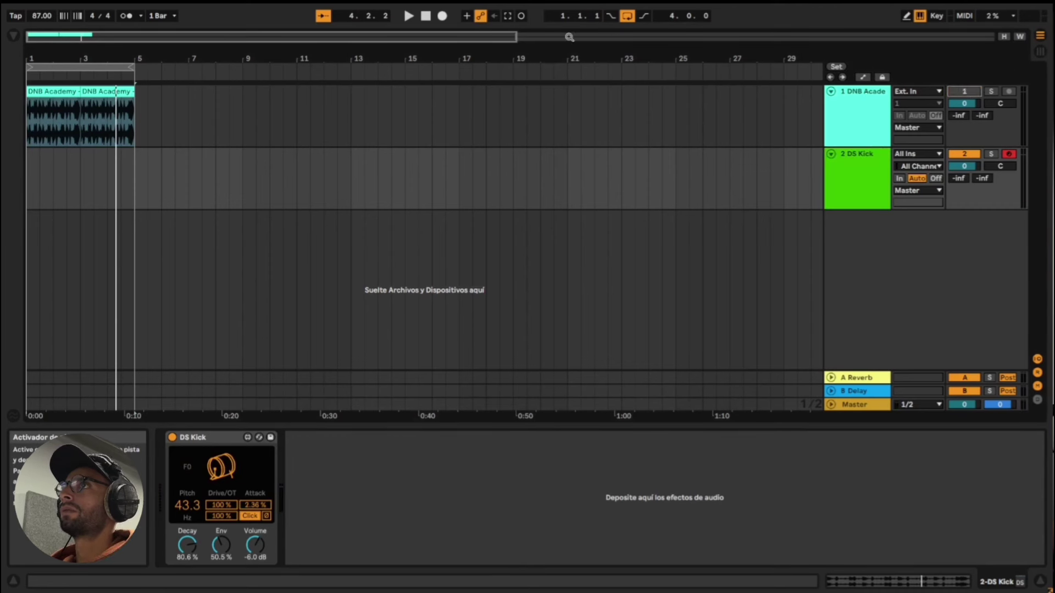
left_click(426, 16)
left_click(442, 16)
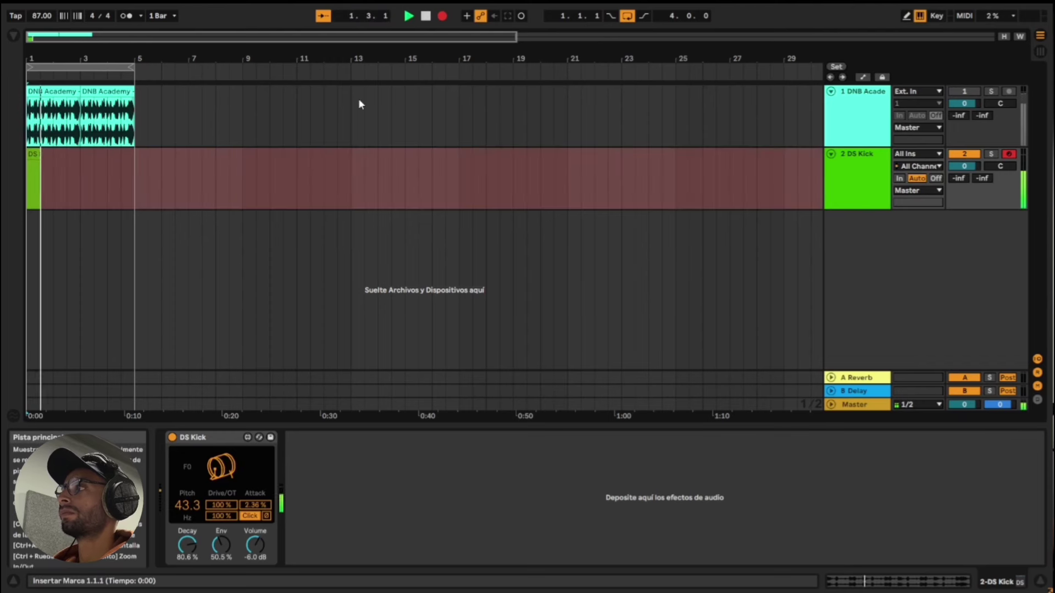
key("space")
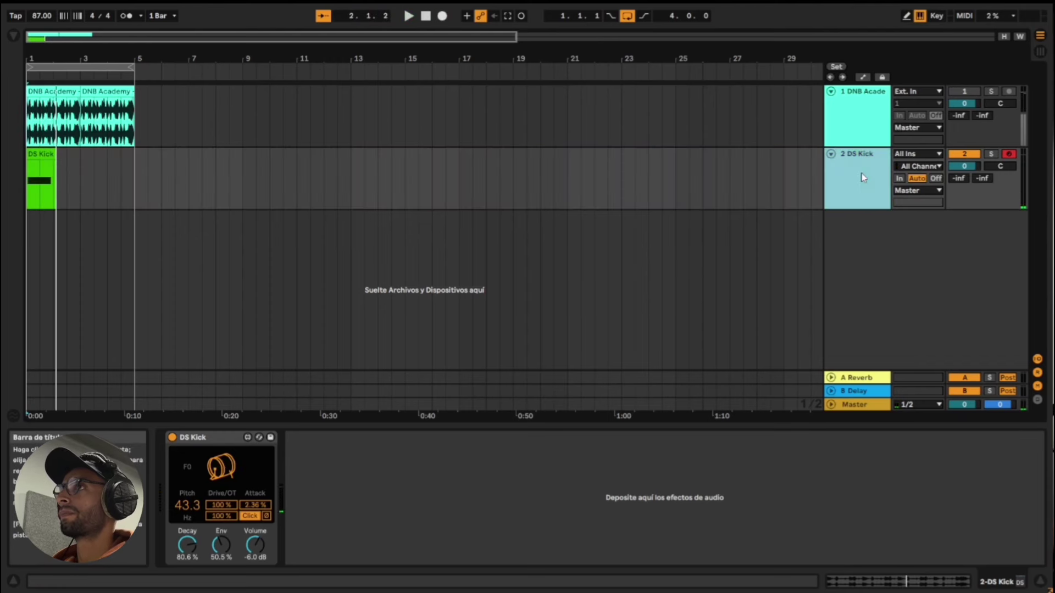
- Freeze the DS Kick track and flatten it to audio
right_click(864, 175)
left_click(891, 263)
right_click(867, 196)
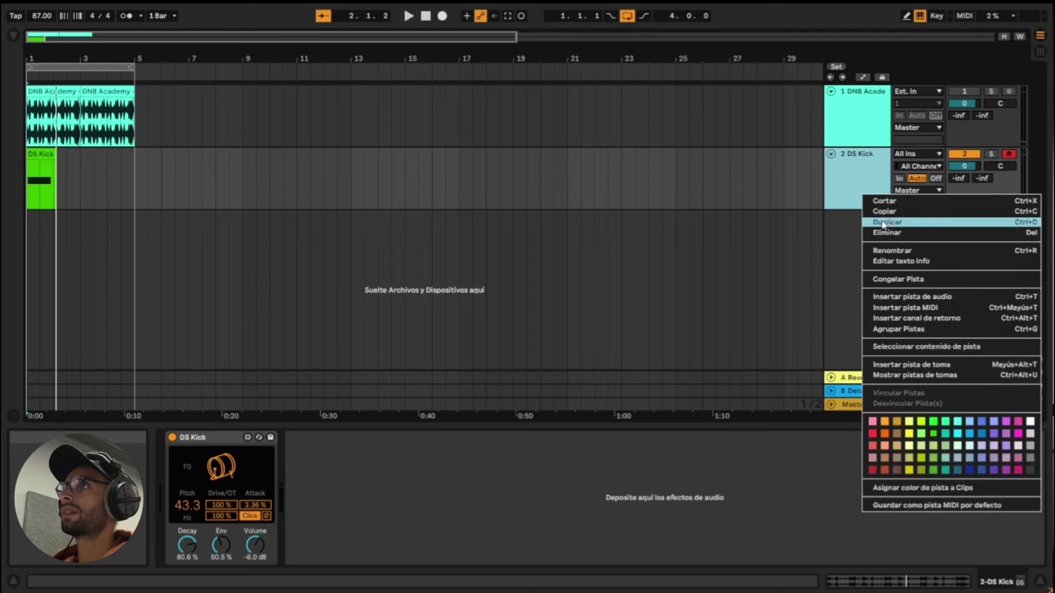
left_click(885, 279)
right_click(849, 182)
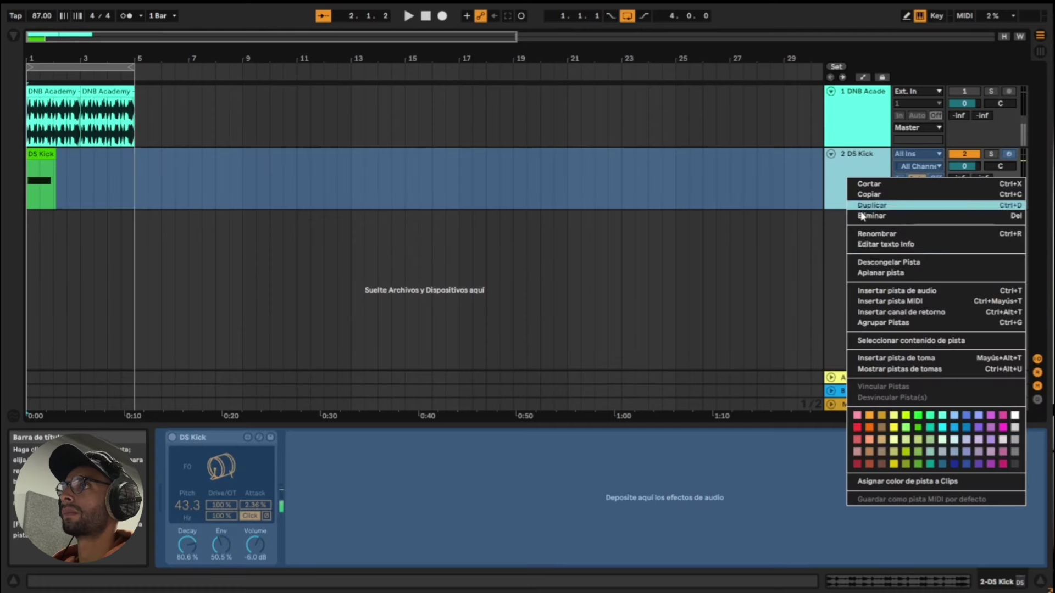
left_click(875, 274)
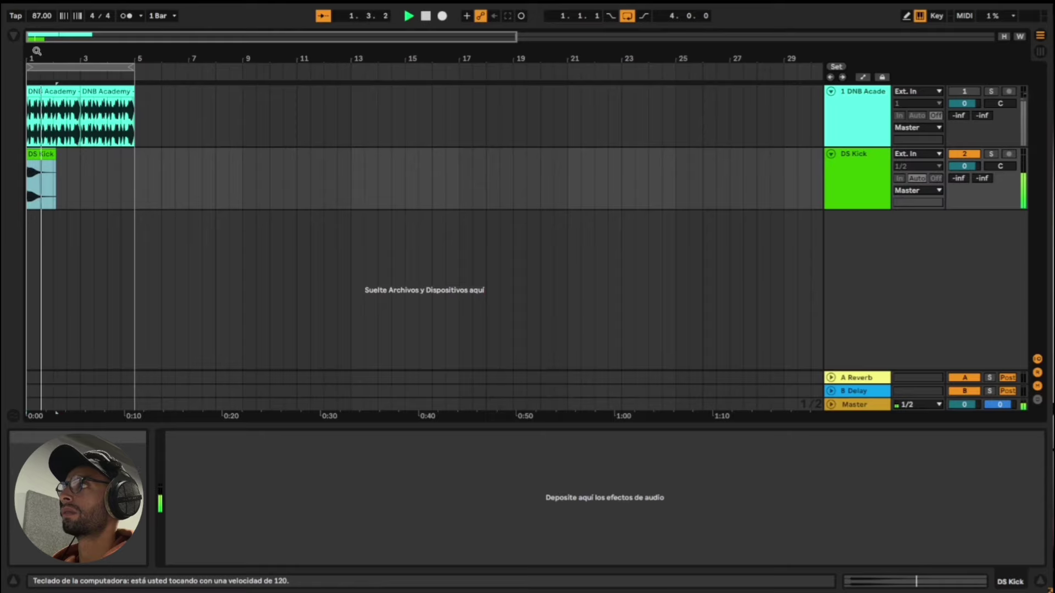
- Play back the flattened kick clip and insert a new MIDI track below the DS Kick track
left_click_drag(37, 53, 37, 153)
key("space")
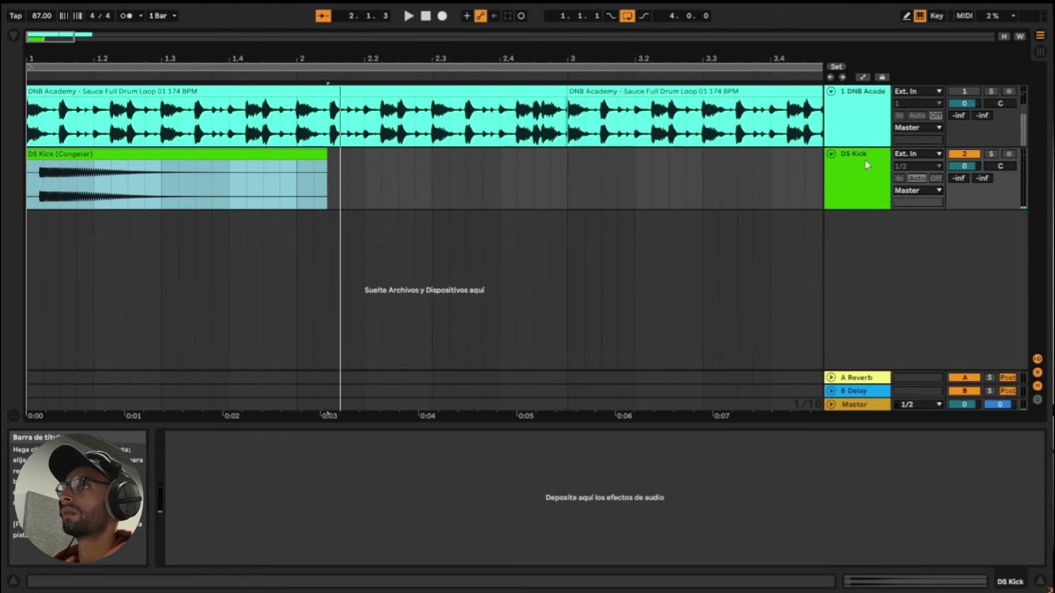
left_click(865, 167)
right_click(869, 245)
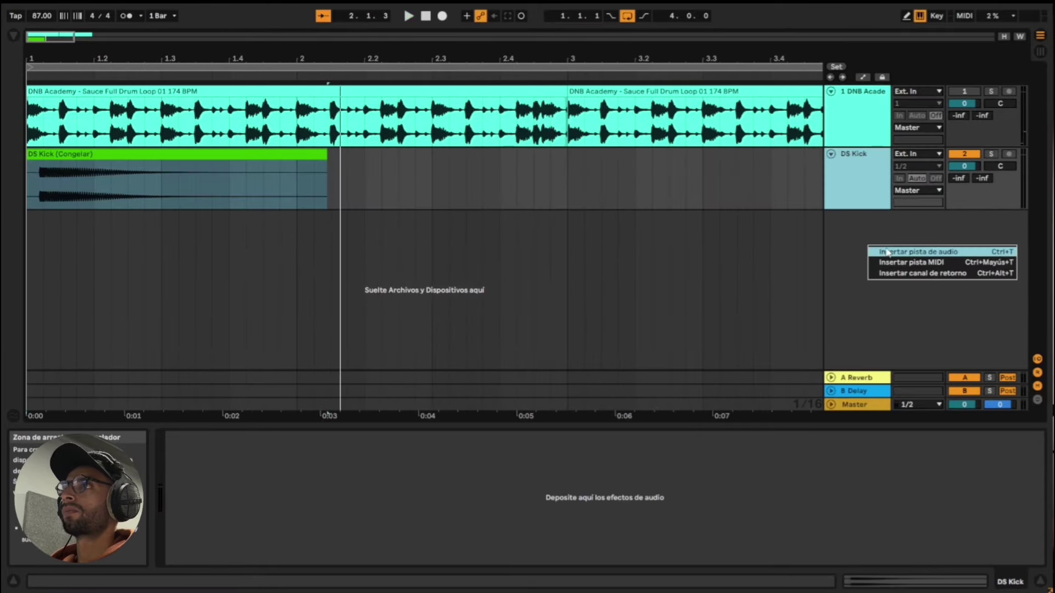
left_click(883, 262)
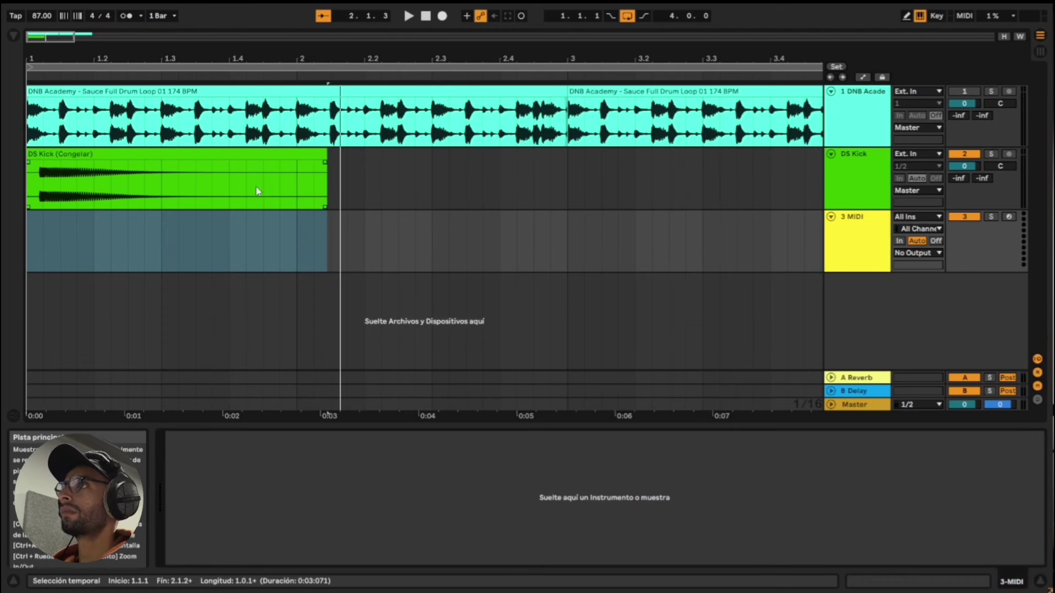
- Load the flattened kick clip as an instrument on the new MIDI track and convert Simpler to Sampler
left_click_drag(194, 154, 337, 453)
right_click(335, 436)
left_click(348, 427)
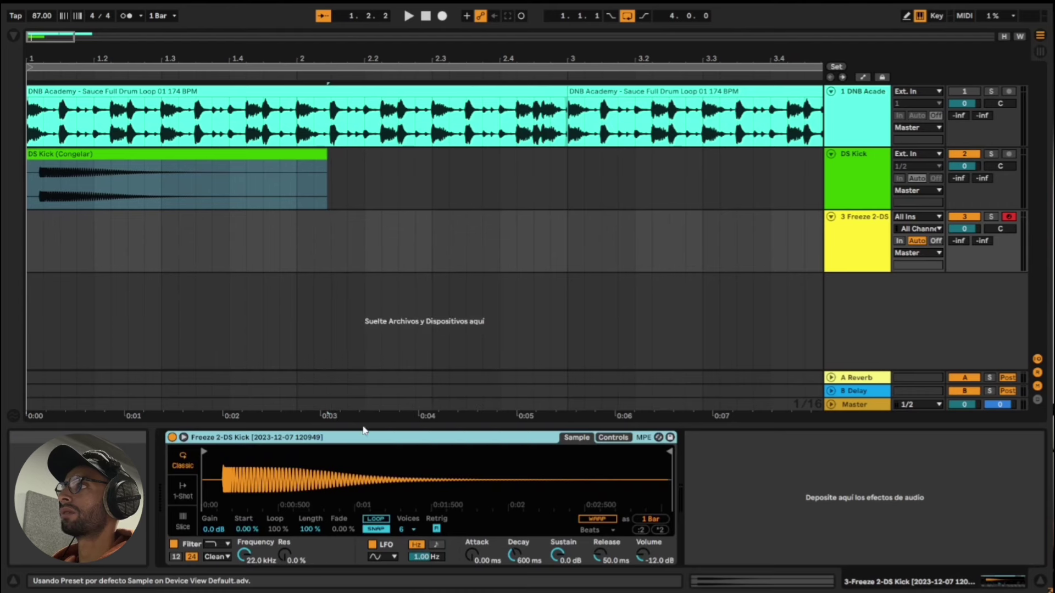
- Move the sample start to the kick's onset at 6207
left_click_drag(177, 461, 177, 499)
left_click_drag(176, 459, 288, 456)
scroll(386, 478, "down", 5)
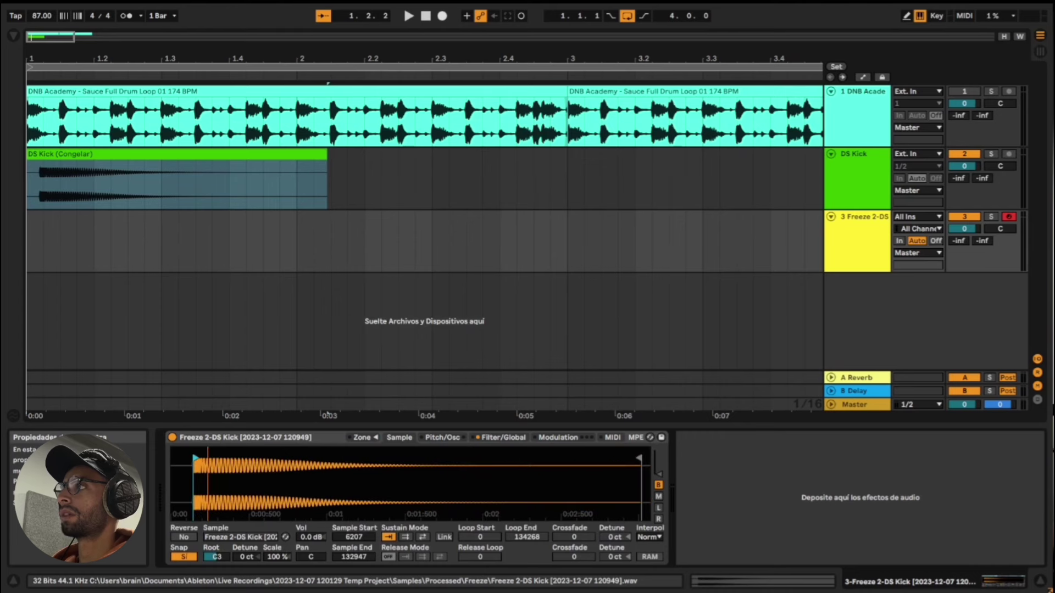
- Normalize the volume of the kick sample in Sampler and play it back
key("space")
key("space")
right_click(370, 482)
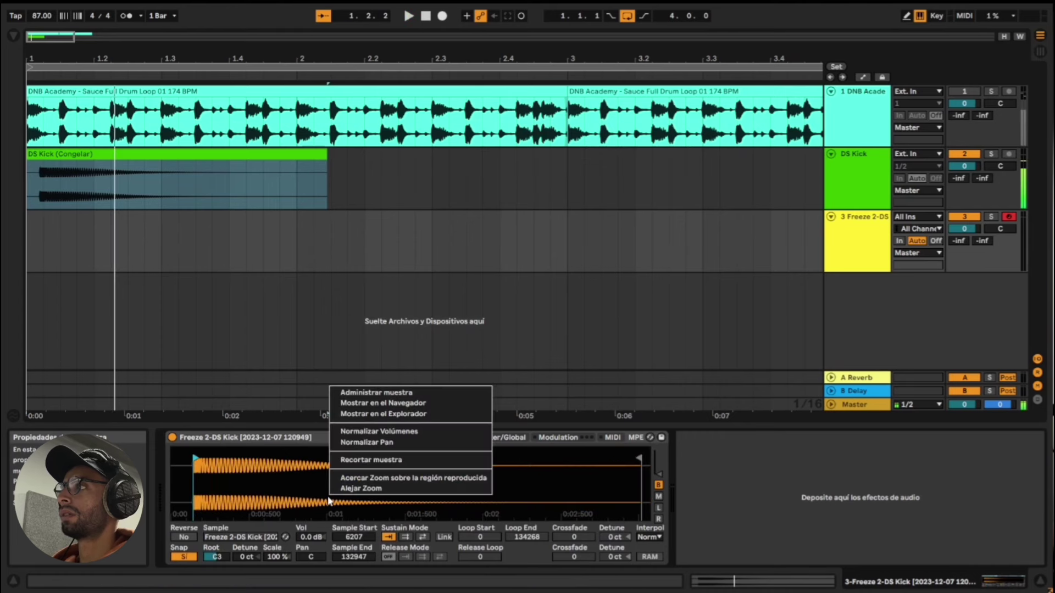
left_click(386, 433)
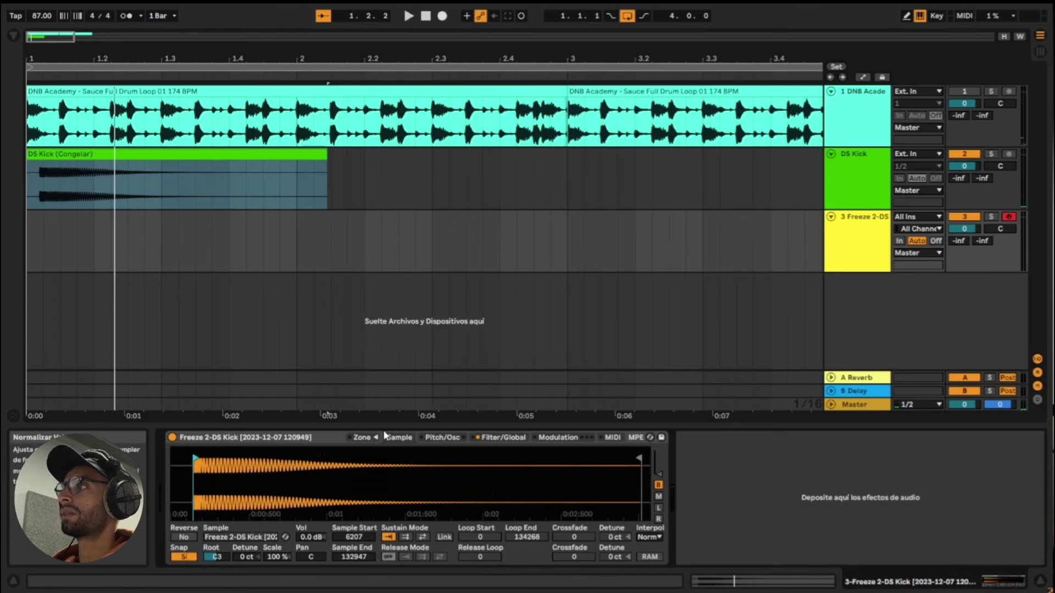
key("space")
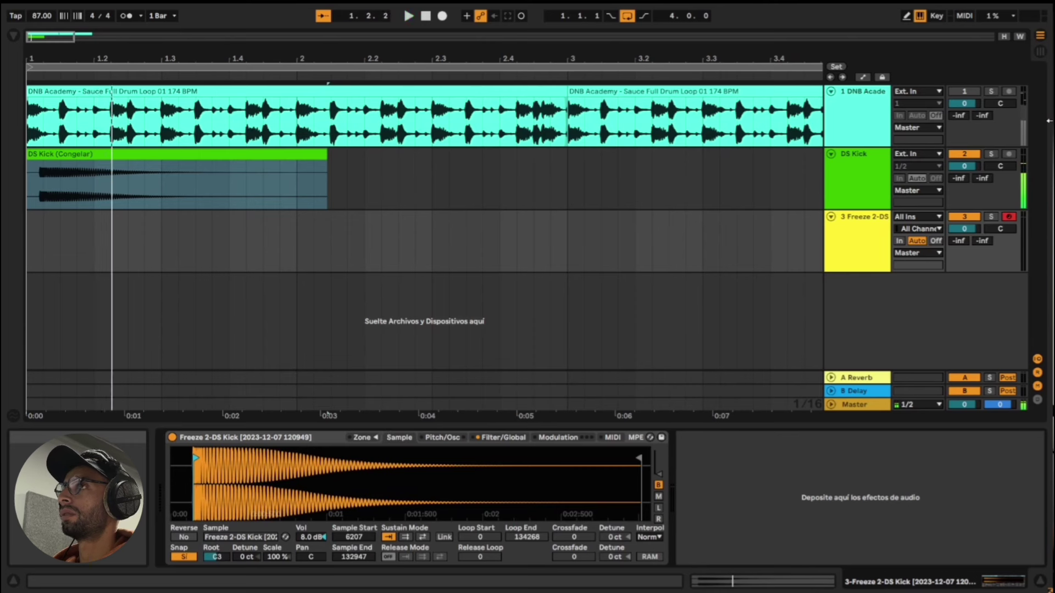
- Audition the sampled kick in lower and higher octaves with the flattened DS Kick track muted, and delete that track
left_click(959, 155)
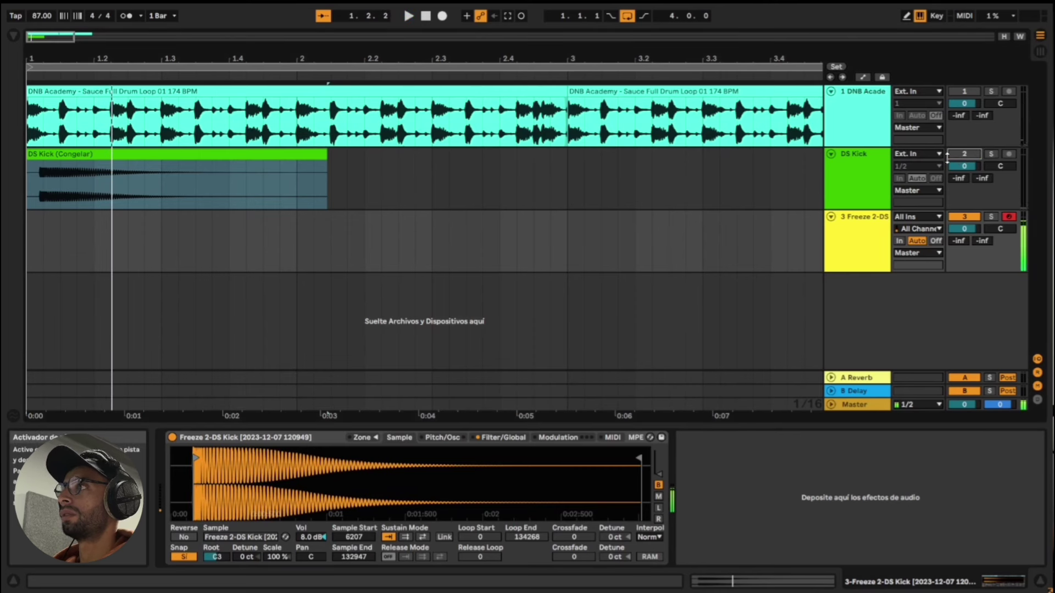
key("z")
key("a")
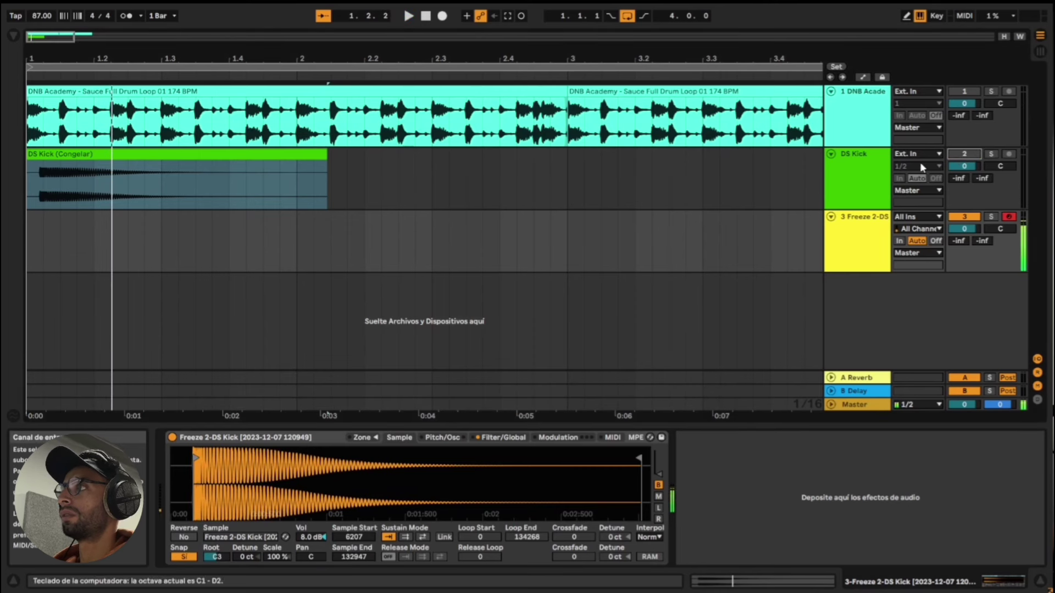
key("x")
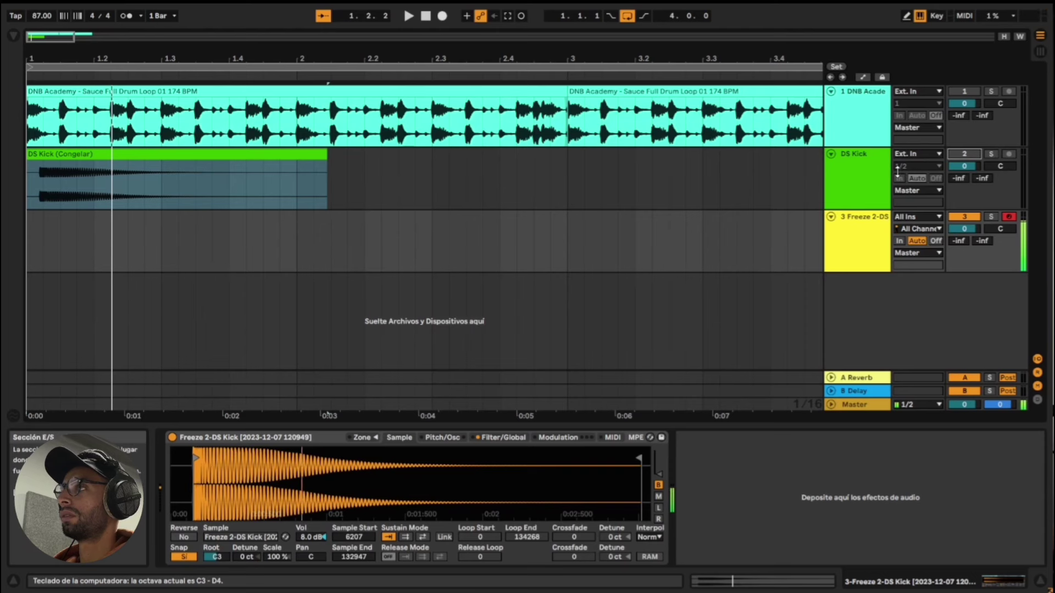
left_click(854, 163)
key("Delete")
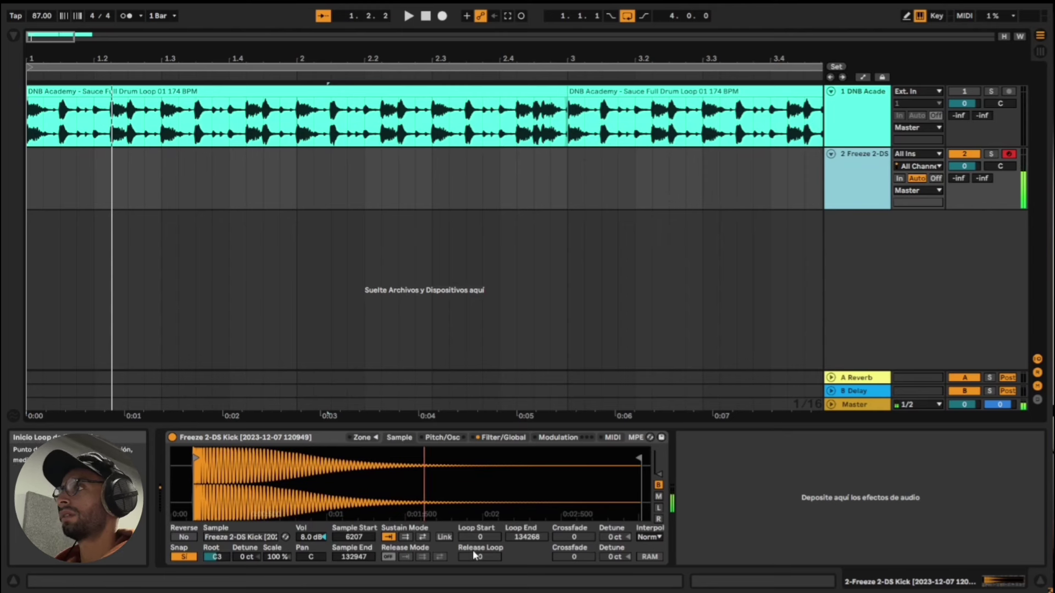
- Set Sampler's pitch envelope amount to +12 st, with the envelope enabled
left_click(556, 438)
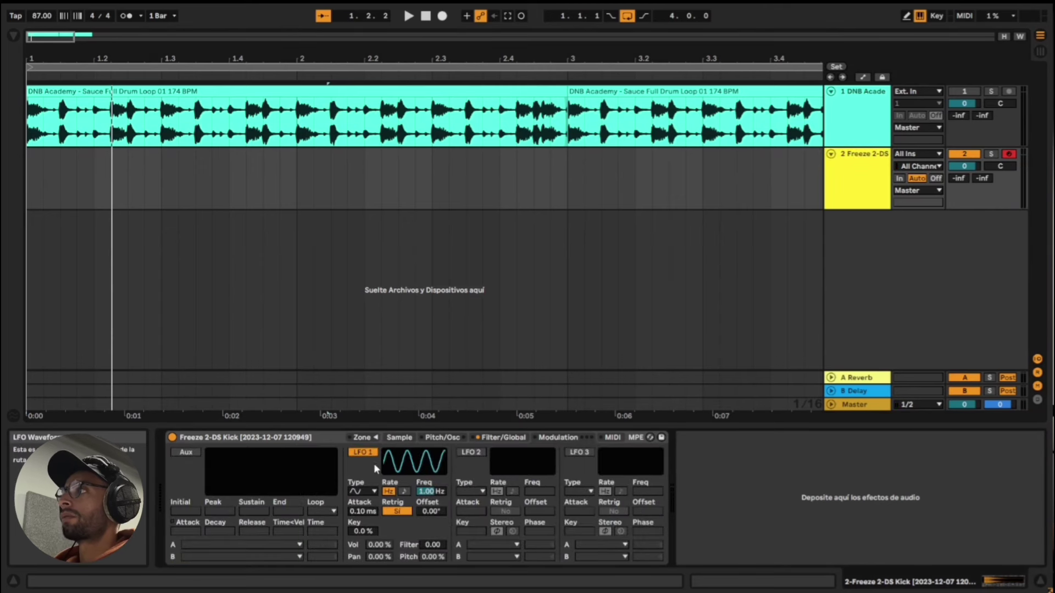
left_click(444, 437)
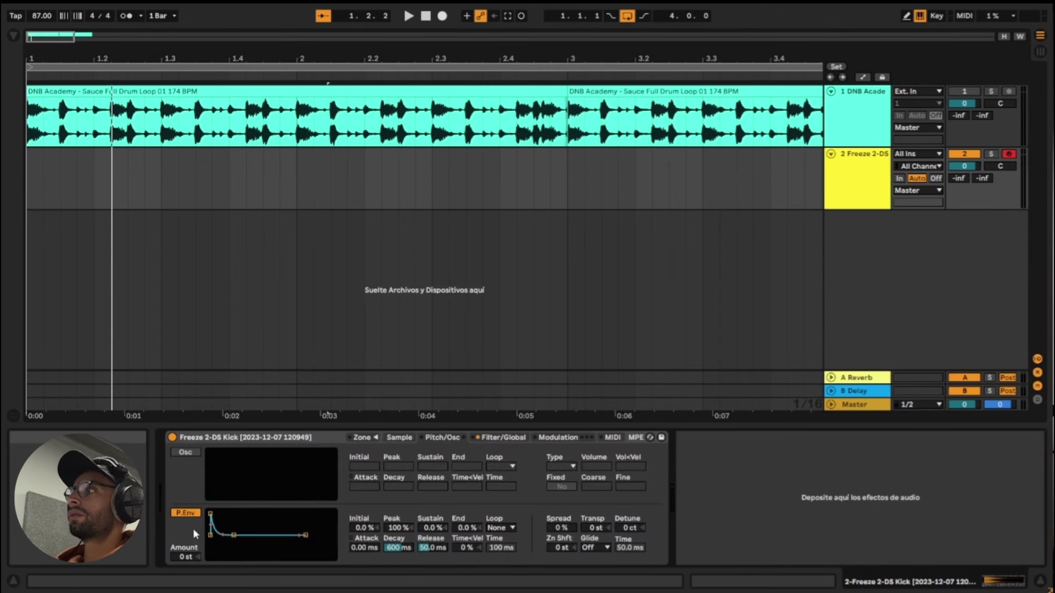
left_click_drag(187, 560, 187, 520)
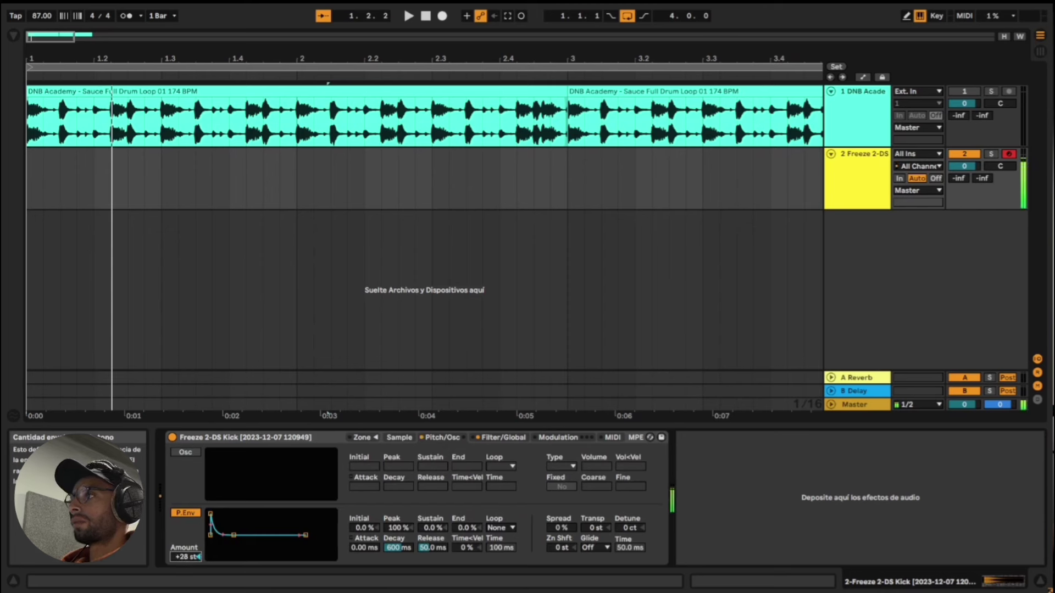
left_click_drag(186, 557, 187, 562)
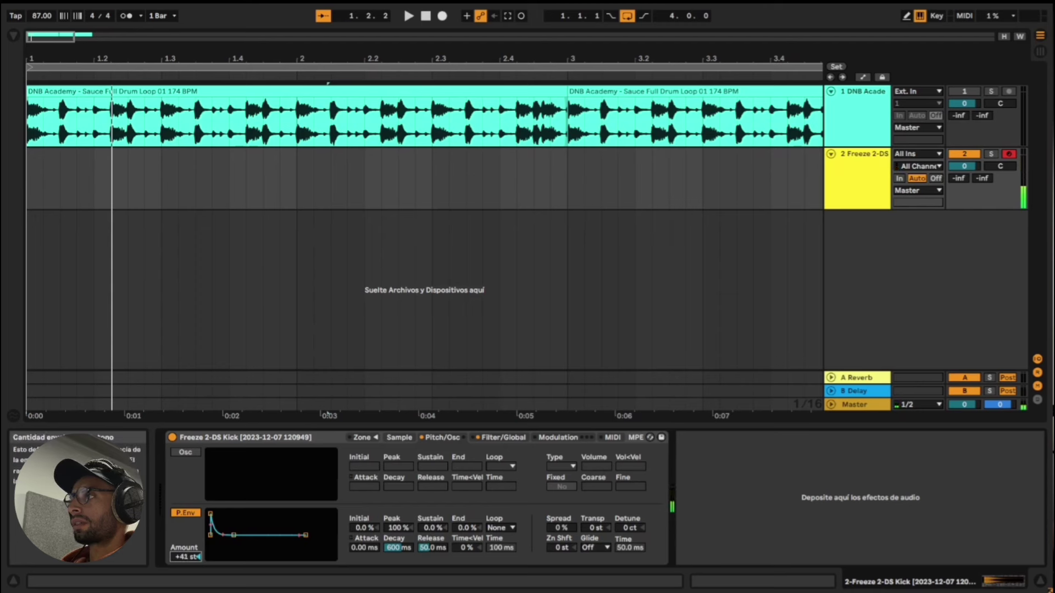
left_click_drag(185, 556, 186, 555)
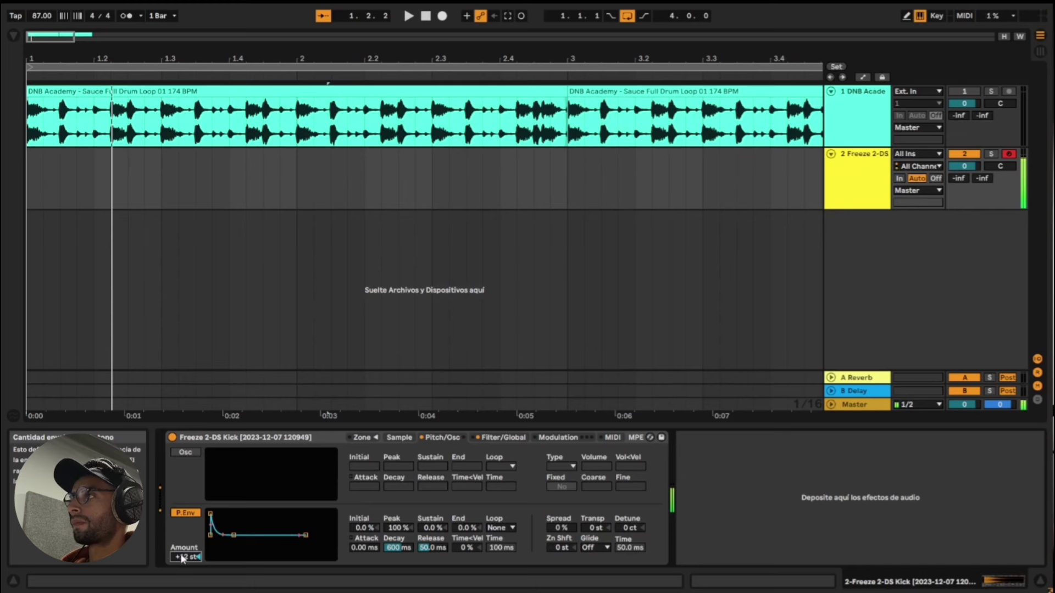
- Lower Sampler's low-pass filter to 694 Hz with 23% resonance, set the filter envelope amount to 72, and audition the note
left_click(497, 438)
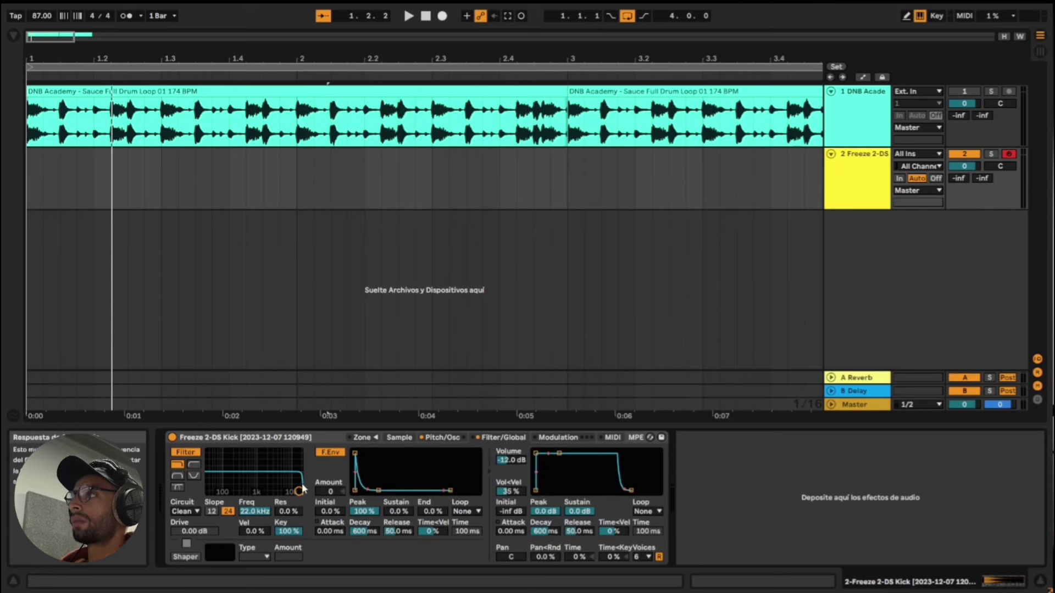
left_click_drag(298, 490, 252, 485)
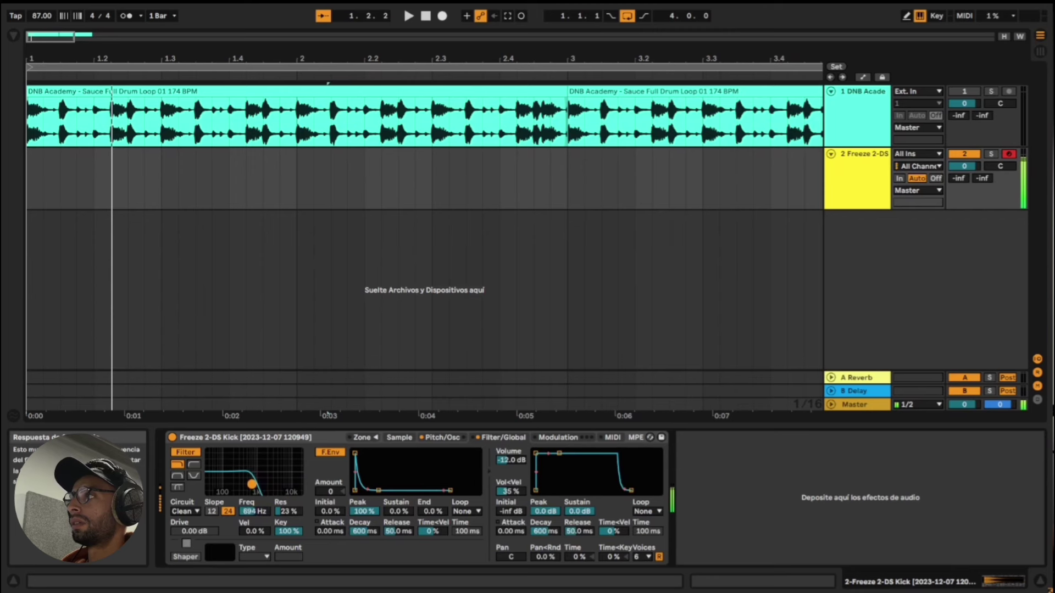
left_click_drag(331, 491, 330, 473)
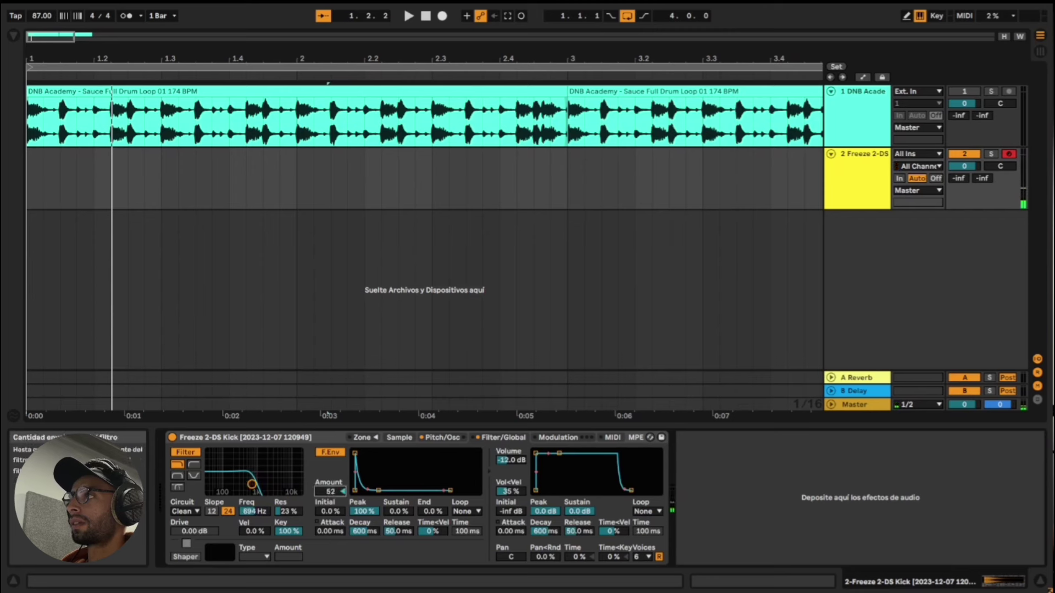
key("a")
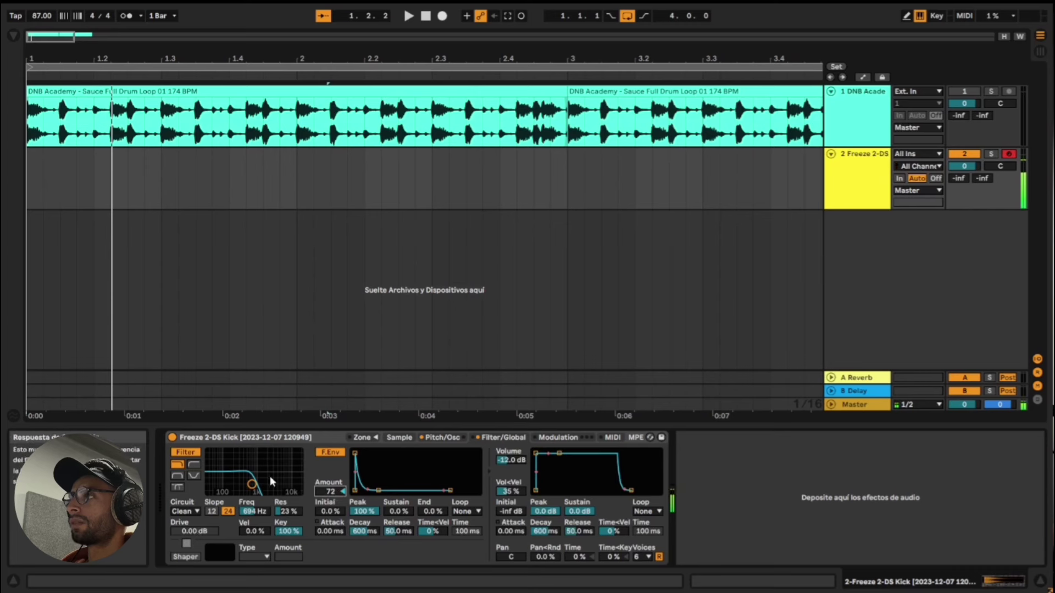
key("a")
- Set the filter envelope's decay slope to 50%, and bring the filter to 271 Hz with about 45% resonance
mouse_move(373, 491)
left_mouse_down()
mouse_move(373, 473)
mouse_move(367, 481)
left_mouse_up()
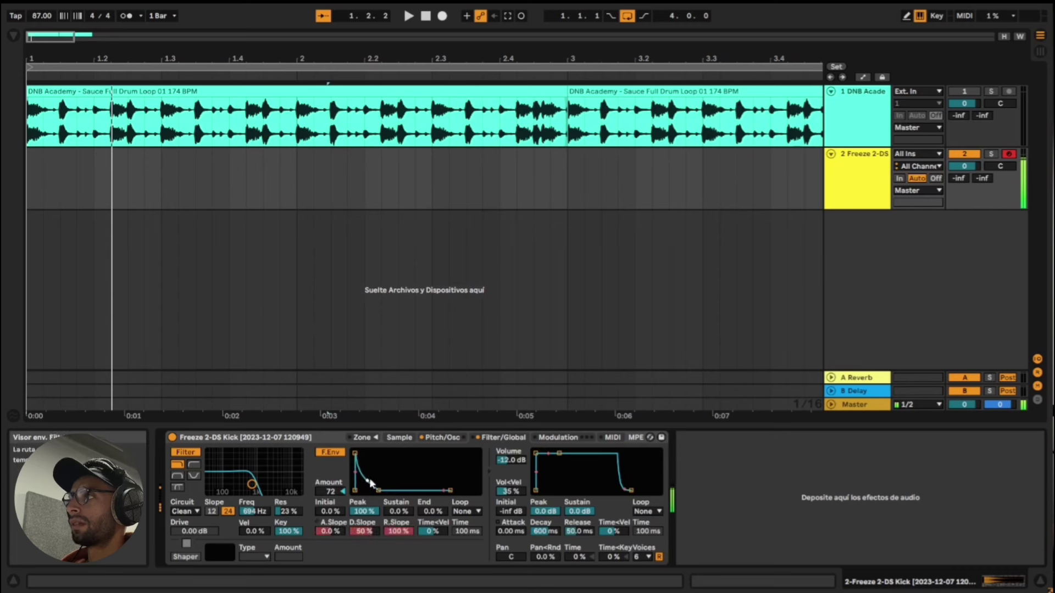
mouse_move(283, 514)
left_mouse_down()
mouse_move(283, 492)
mouse_move(283, 520)
left_mouse_up()
key("a")
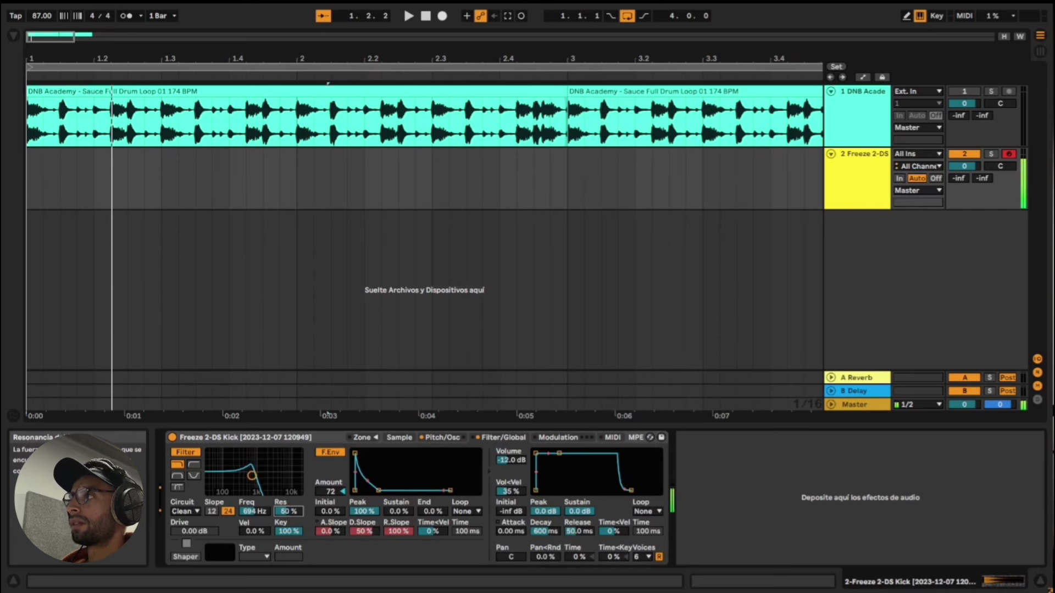
left_click_drag(252, 475, 239, 476)
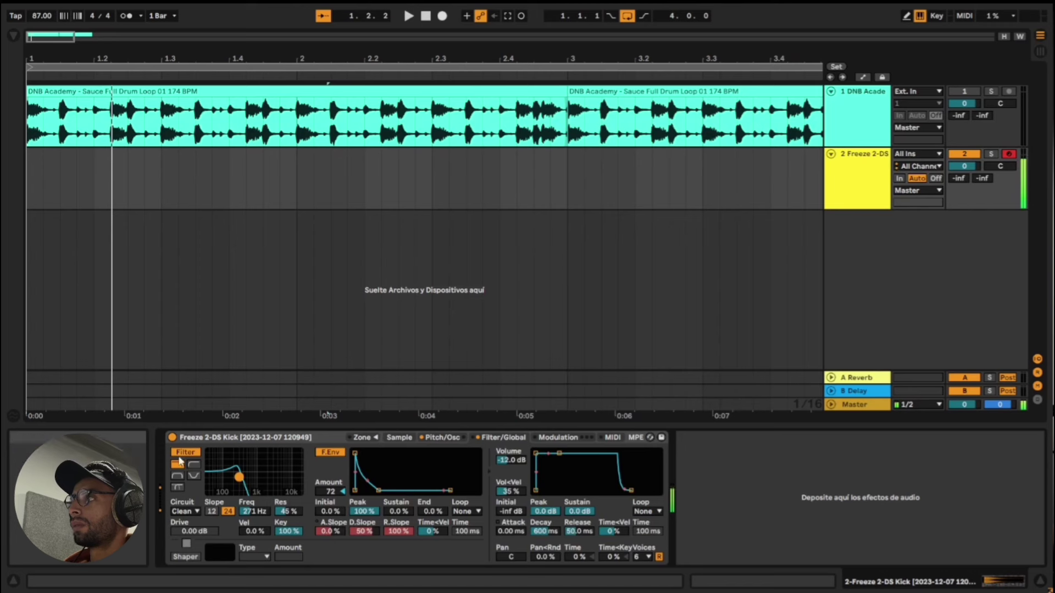
- Enable Sampler's Soft shaper with its amount at 41
left_click(185, 556)
left_click_drag(288, 557, 288, 536)
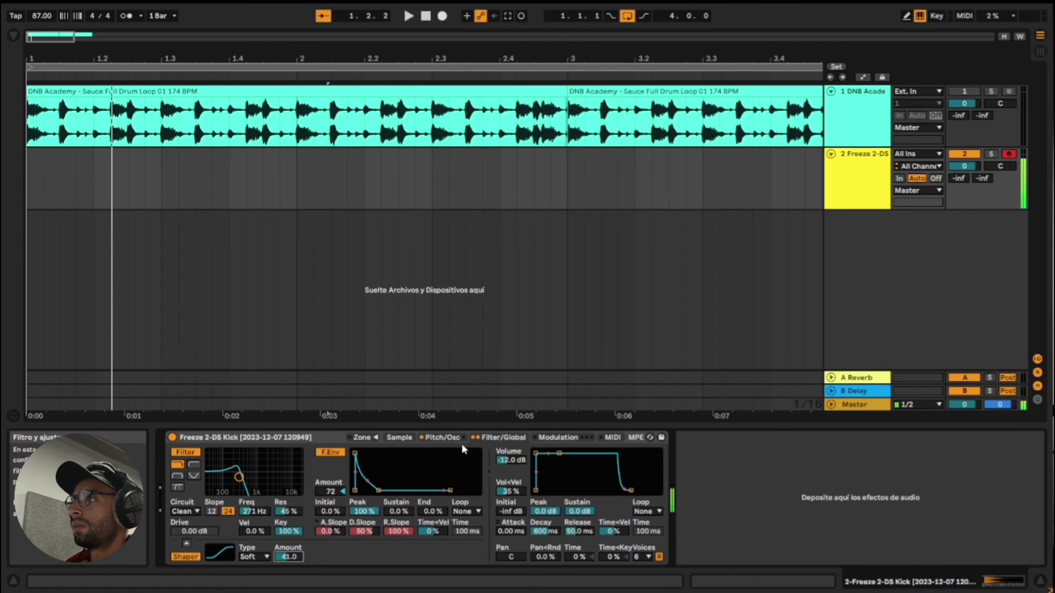
- Enable Sampler's LFO 1 at 5.21 Hz with a 1.68 s attack, 100% volume modulation and 3.52% pitch modulation
left_click(560, 438)
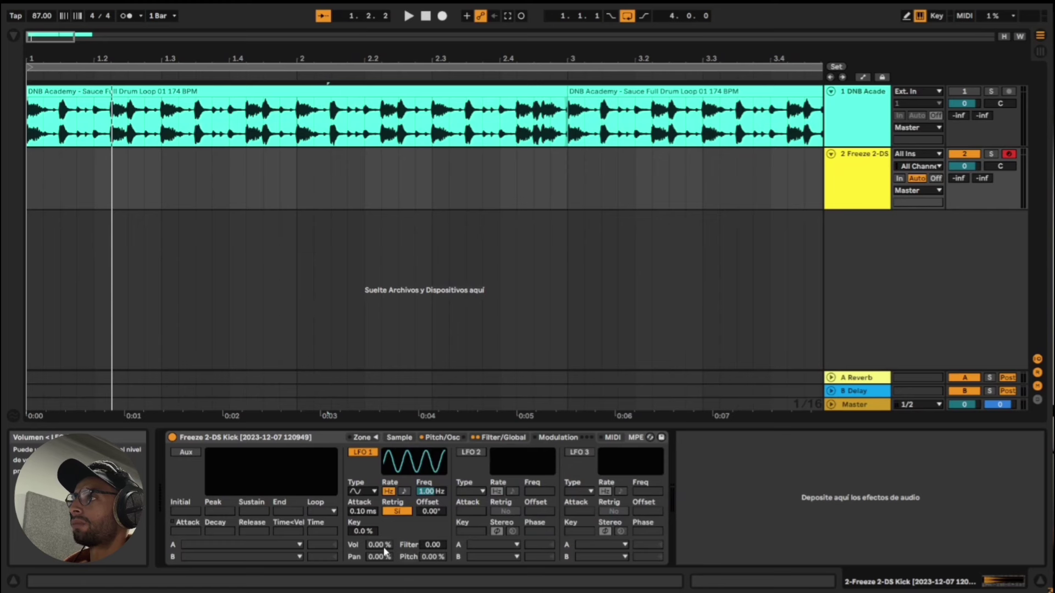
left_click_drag(383, 548, 384, 522)
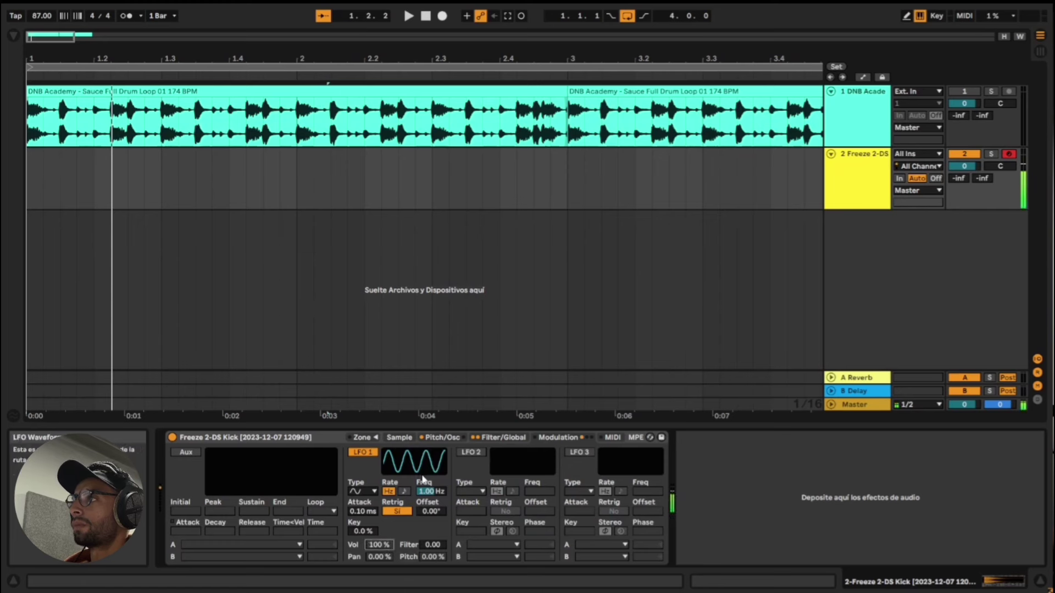
mouse_move(429, 492)
left_mouse_down()
mouse_move(430, 470)
mouse_move(431, 479)
left_mouse_up()
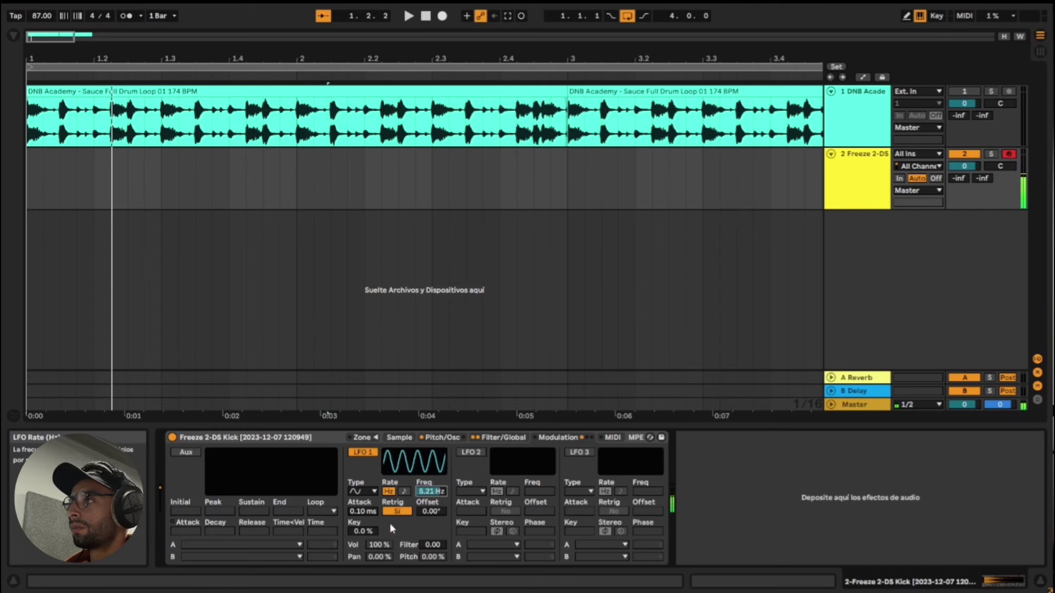
left_click_drag(363, 511, 354, 467)
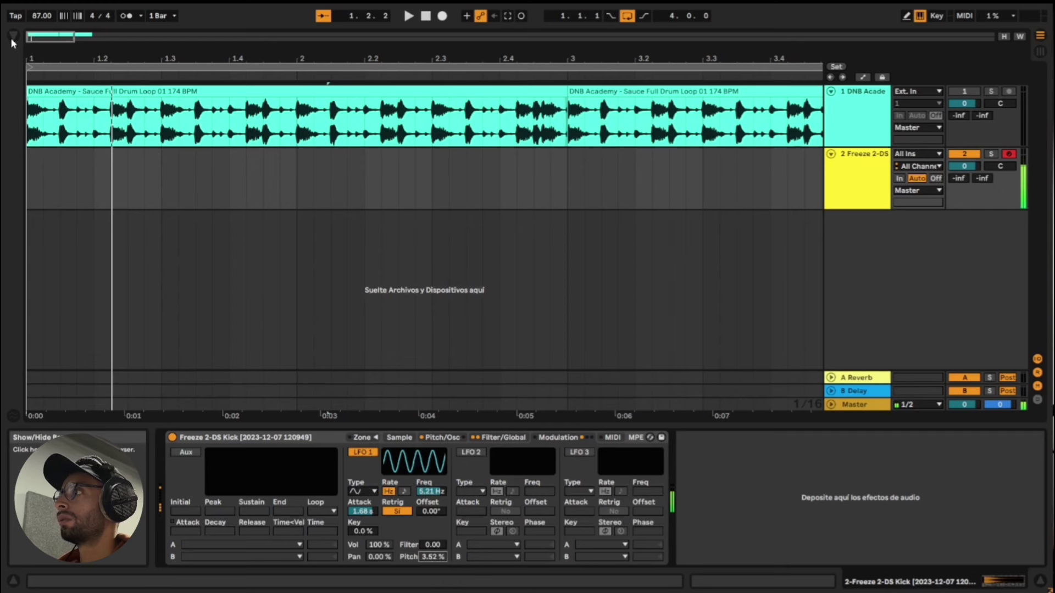
- Insert an empty one-bar MIDI clip at bar 1 on the Freeze DS Kick track
left_click(144, 159)
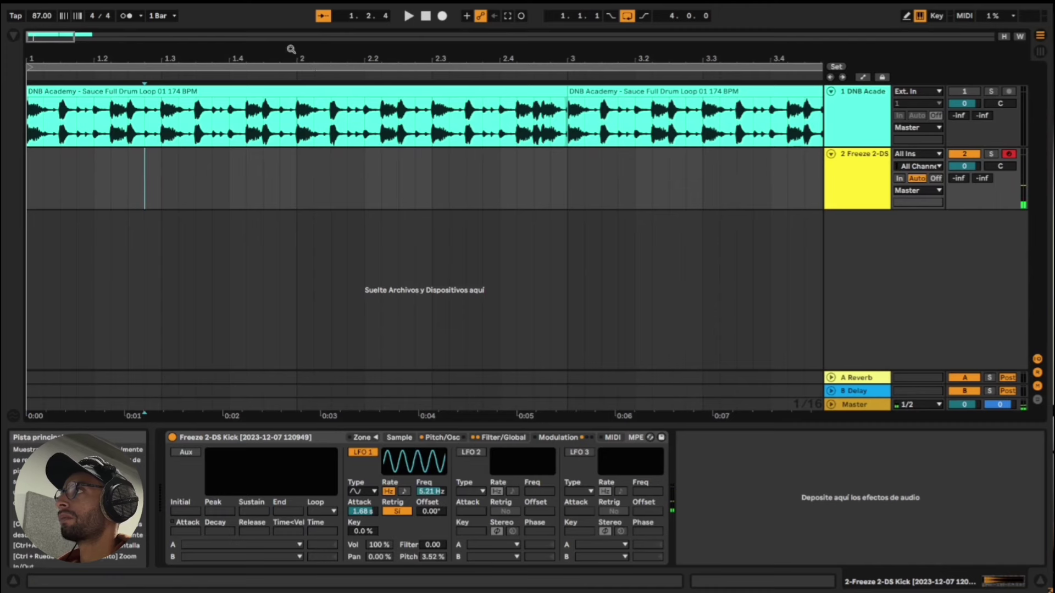
left_click_drag(291, 50, 291, 32)
left_click_drag(211, 169, 37, 176)
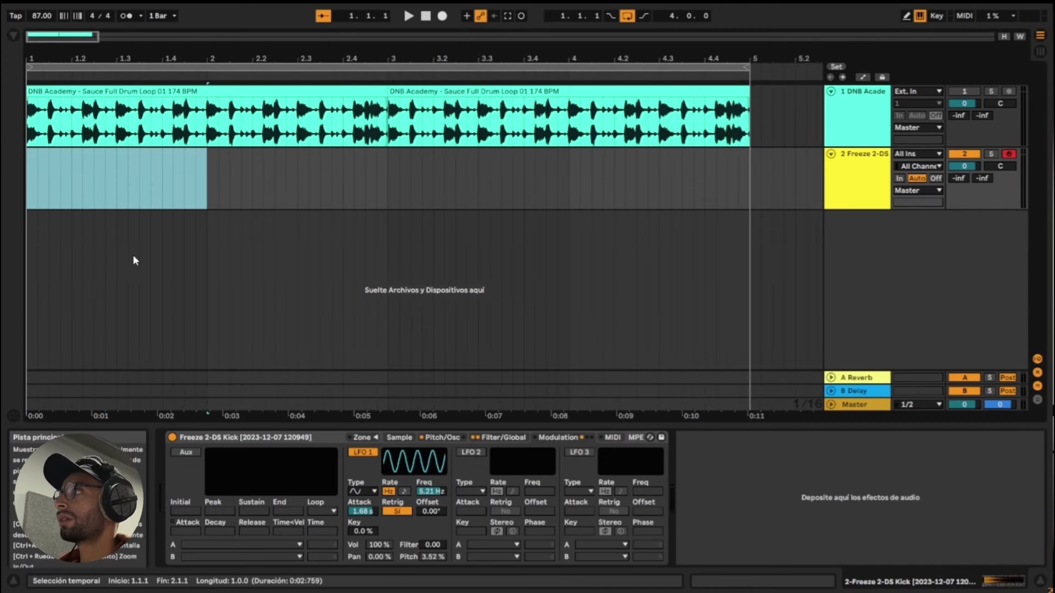
right_click(74, 190)
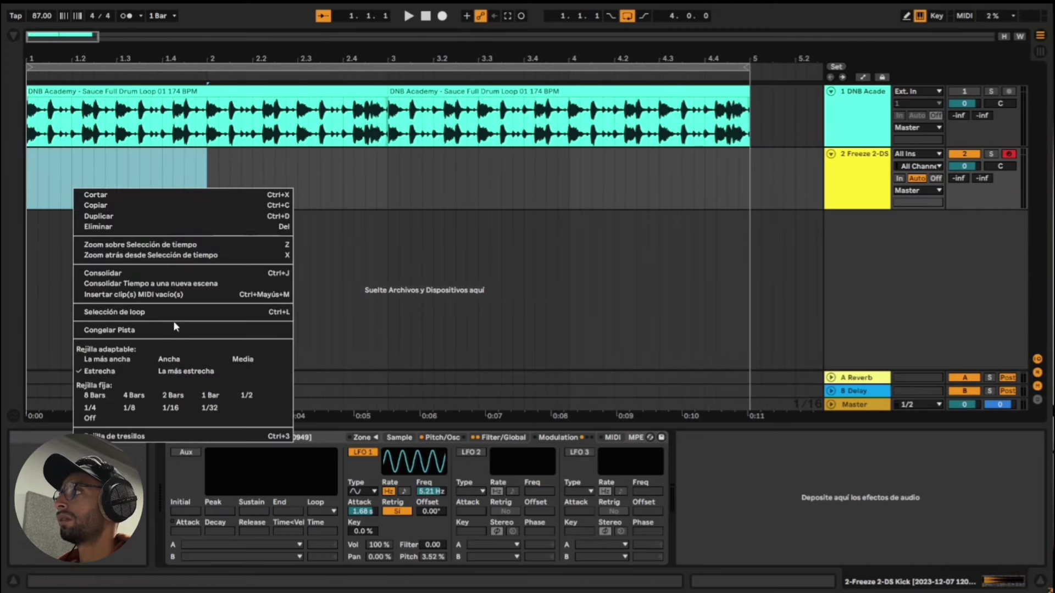
left_click(140, 294)
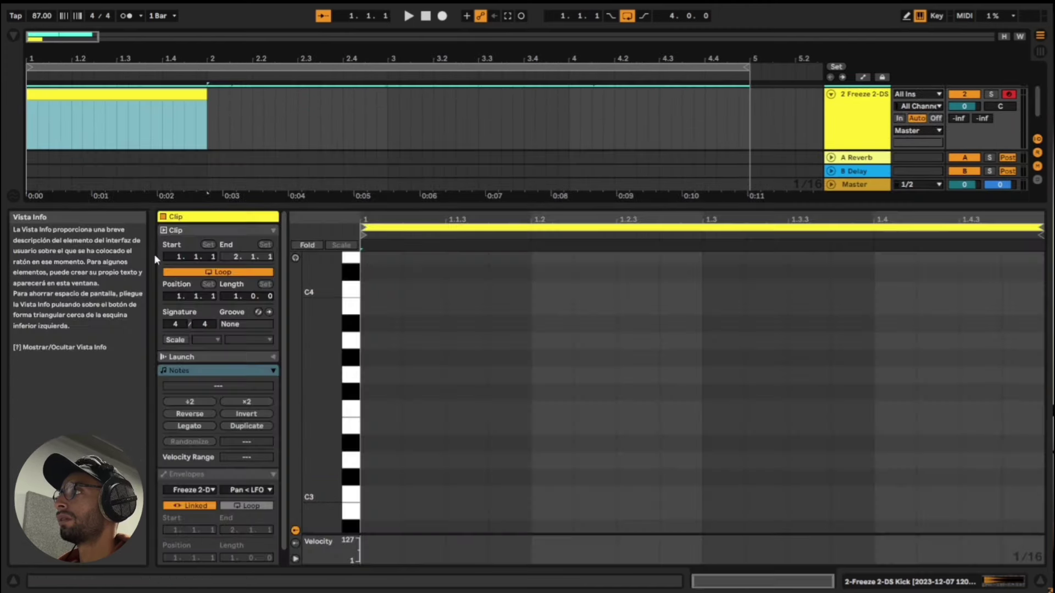
- Add a one-beat D3 note at the start of the MIDI clip and play it back
double_click(374, 461)
key("space")
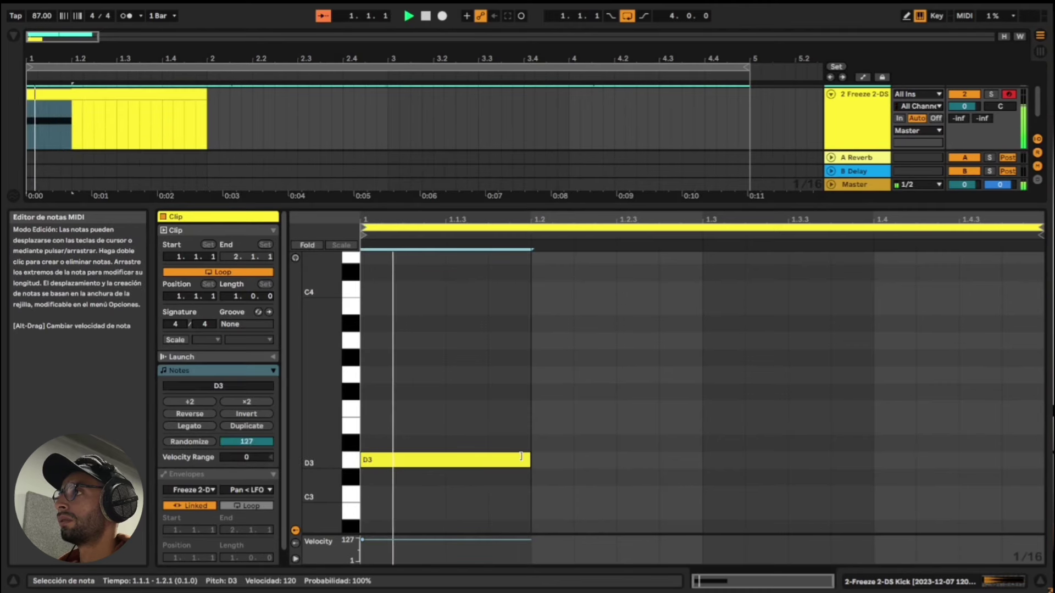
key("space")
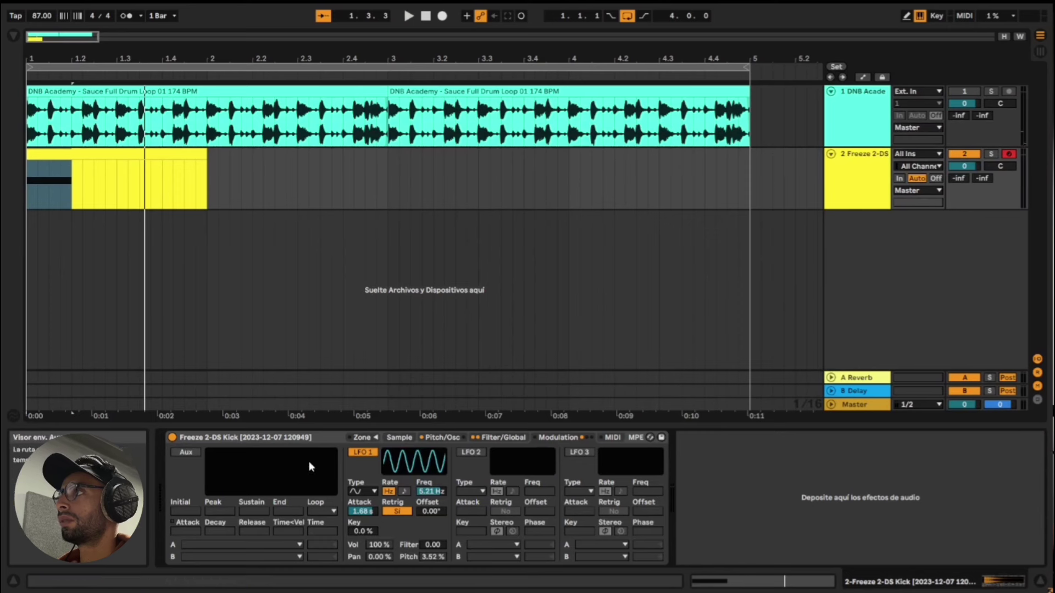
- Set Sampler's volume envelope release to 18.8 s and its voices to 1, and audition the clip
left_click(500, 438)
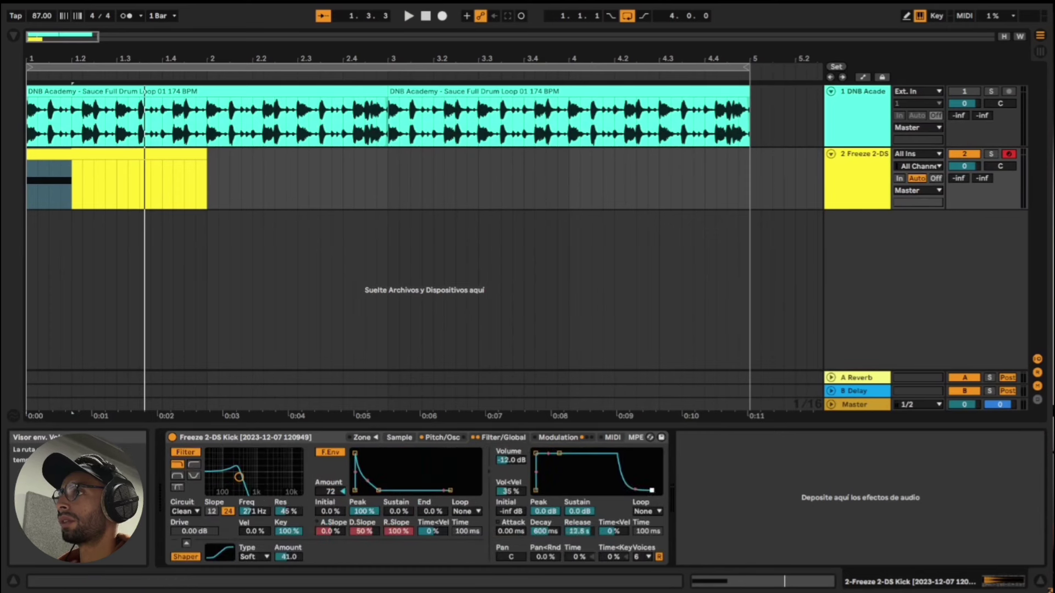
left_click(639, 557)
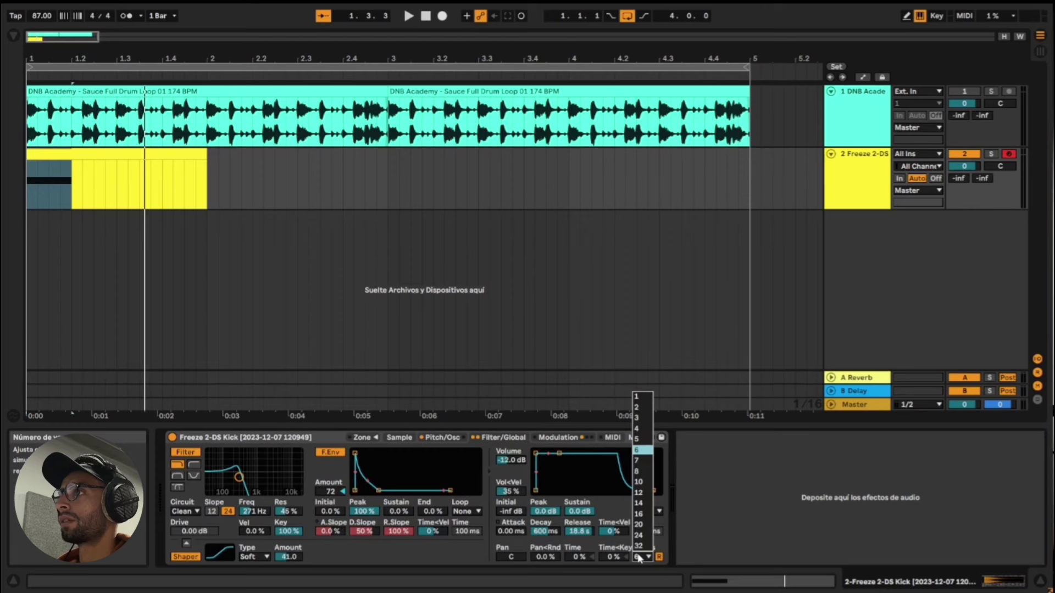
left_click(650, 393)
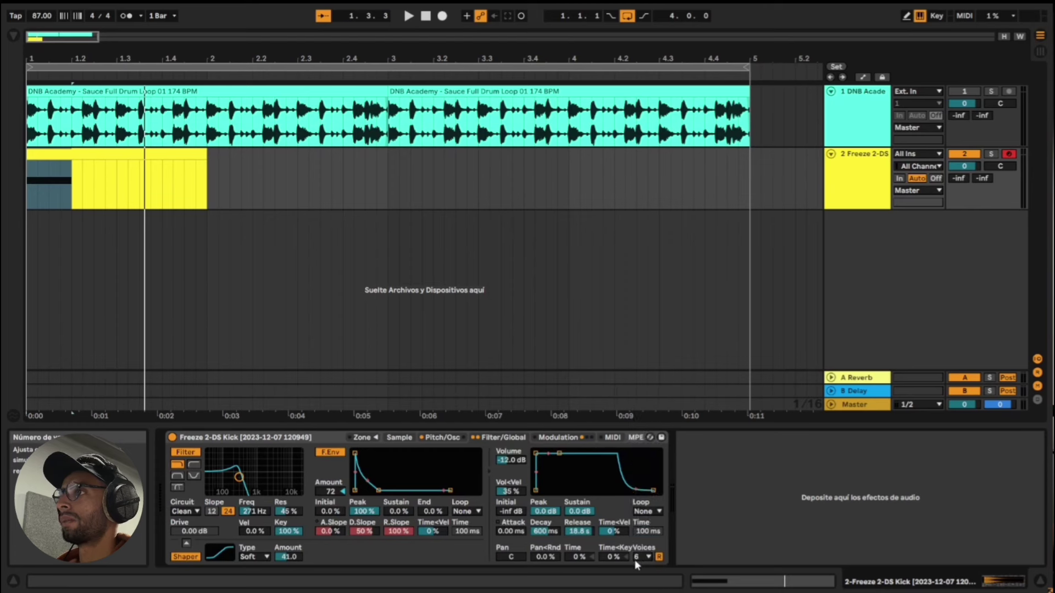
left_click(637, 557)
left_click(635, 396)
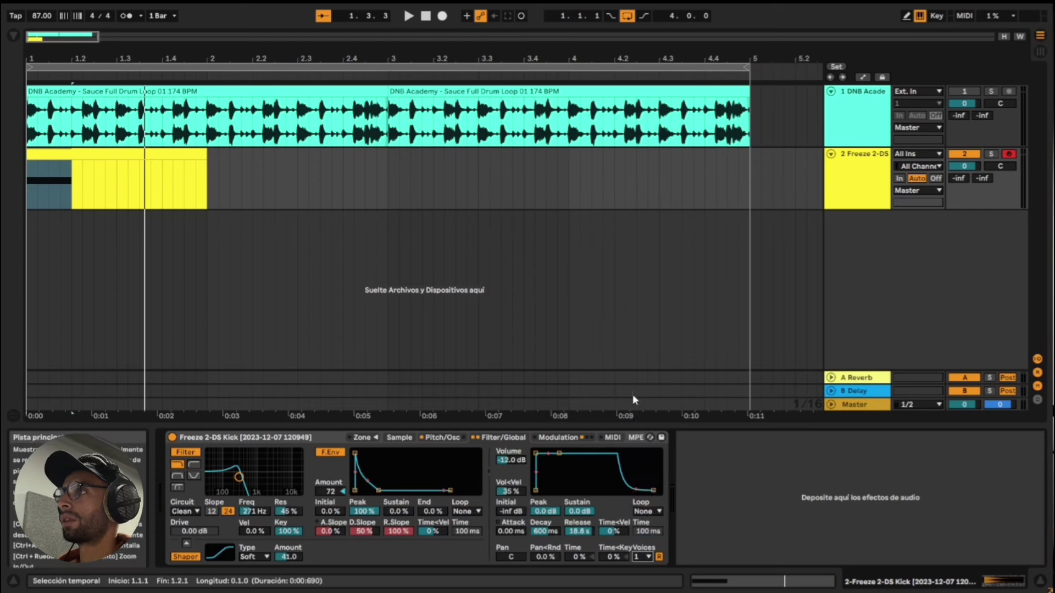
key("space")
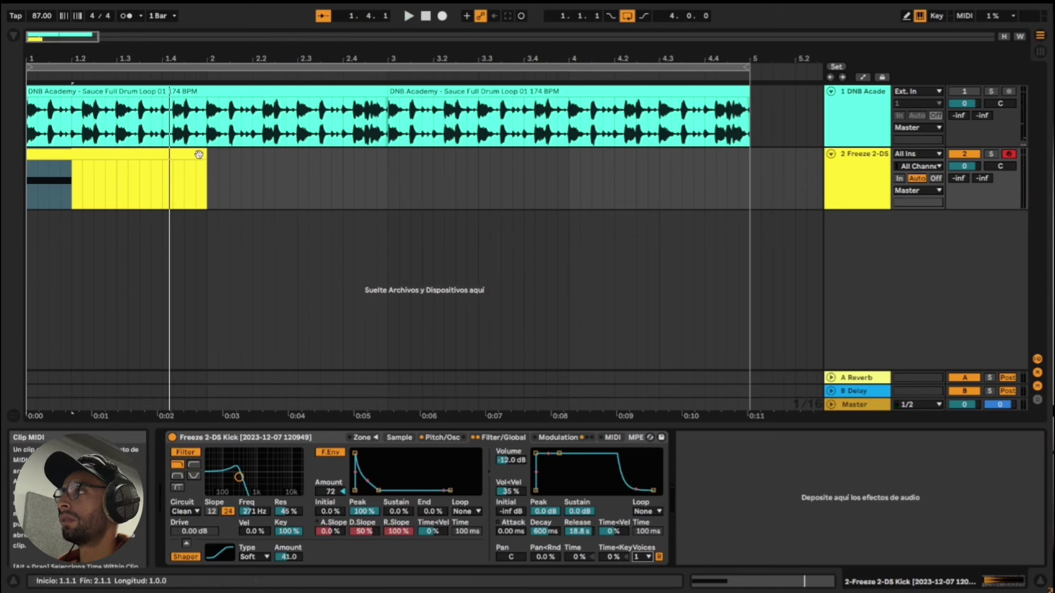
- Extend the MIDI clip to four bars and move its bar 2 note to D#3 at 1.3.3, auditioning the change
left_click_drag(199, 155, 749, 168)
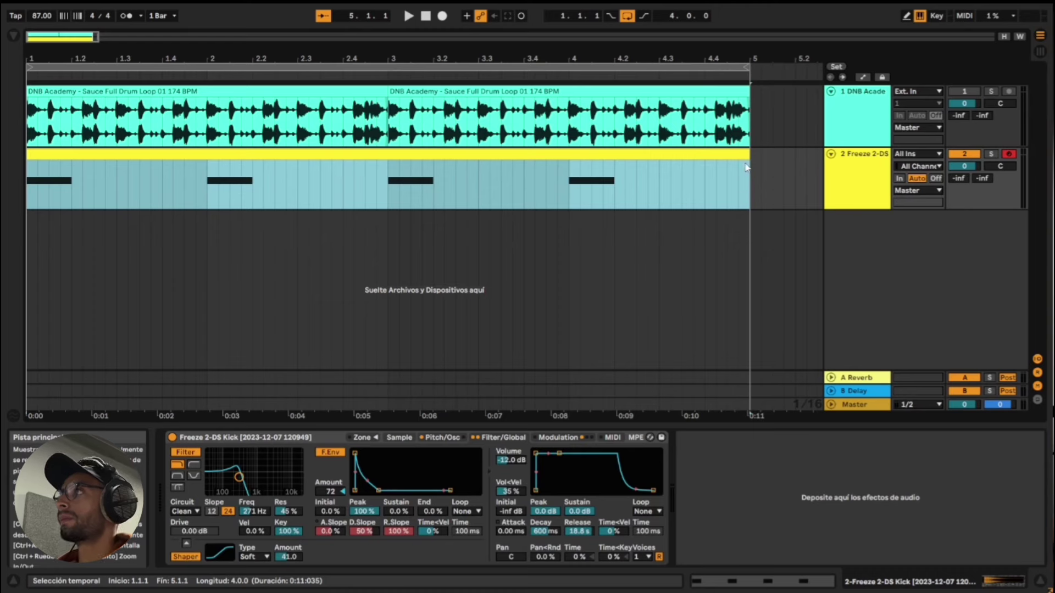
double_click(727, 156)
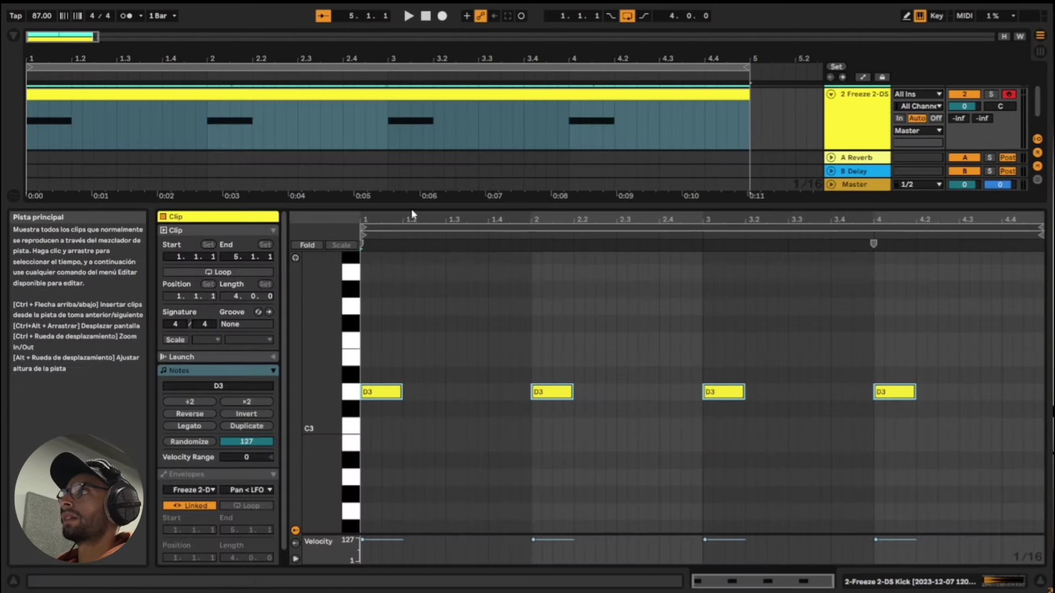
left_click(546, 343)
left_click_drag(556, 396, 486, 388)
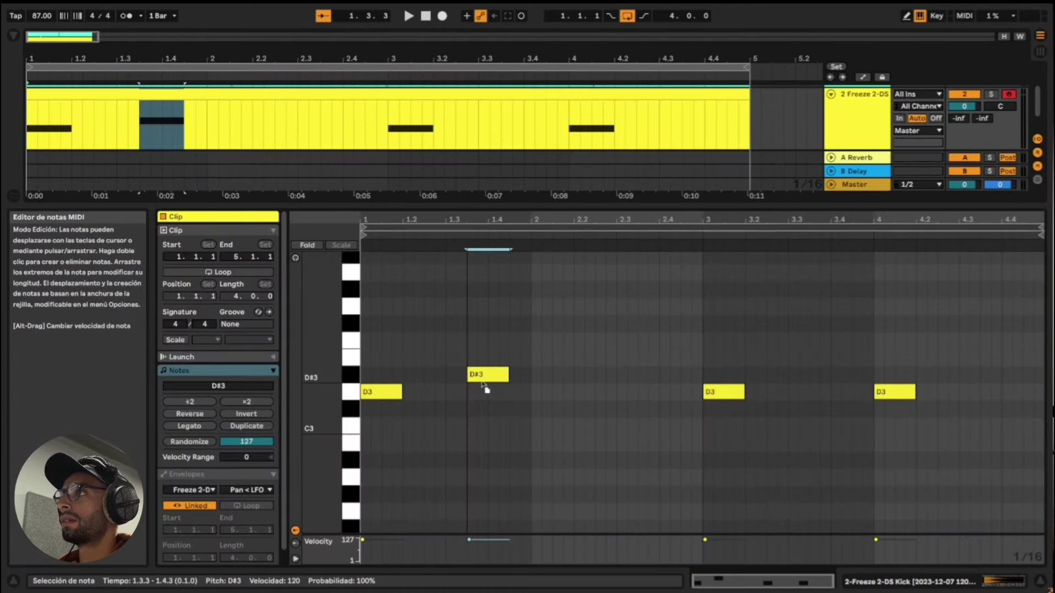
key("space")
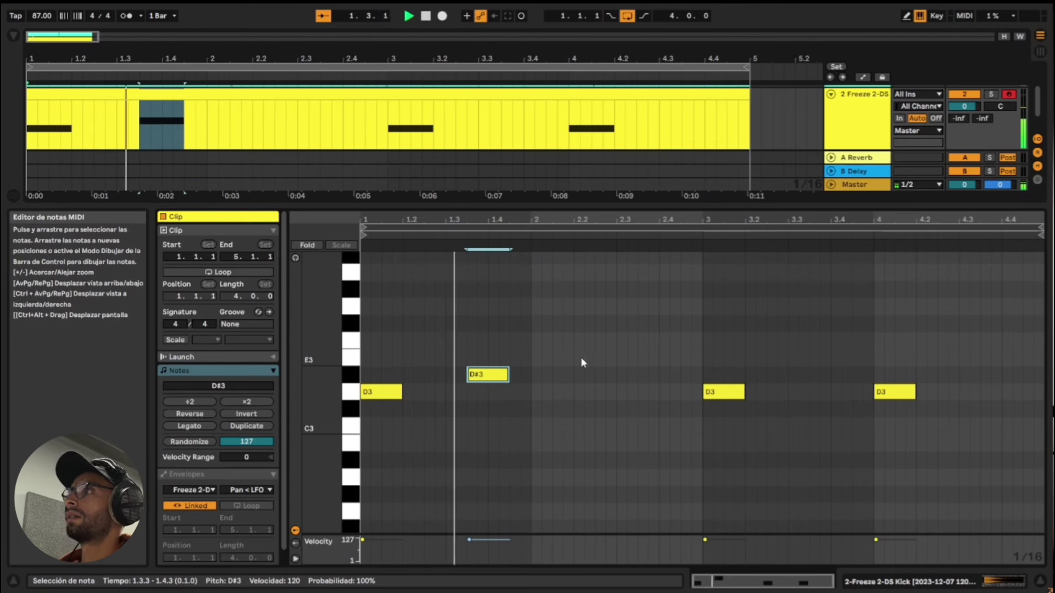
key("space")
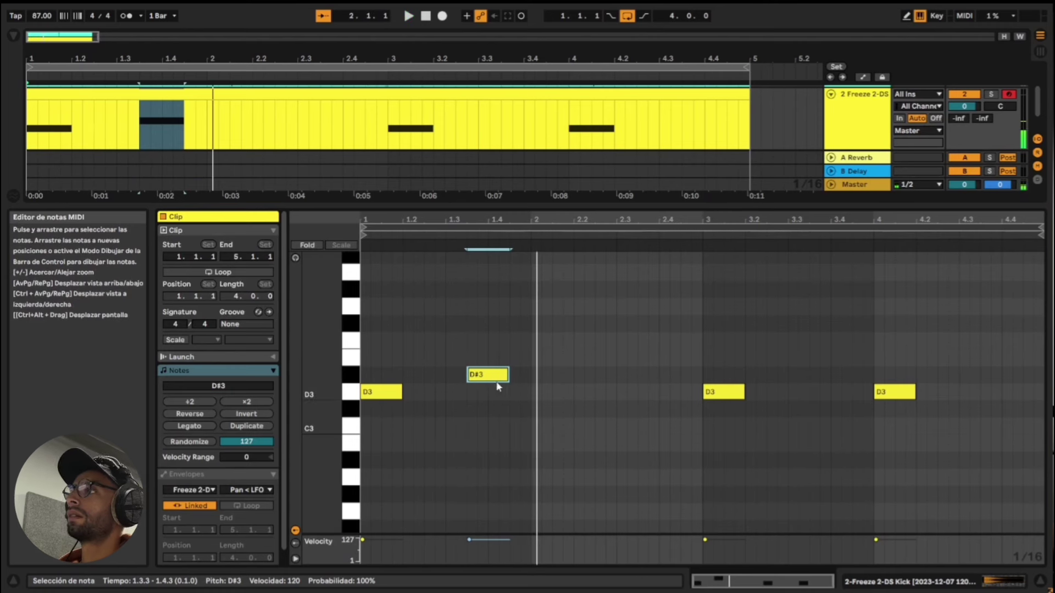
- Build bar 1 from back-to-back D3 notes starting at 1.1.1, 1.1.4, 1.2.3 and 1.3.3, and play the pattern
left_click_drag(495, 375, 463, 400)
left_click(468, 396)
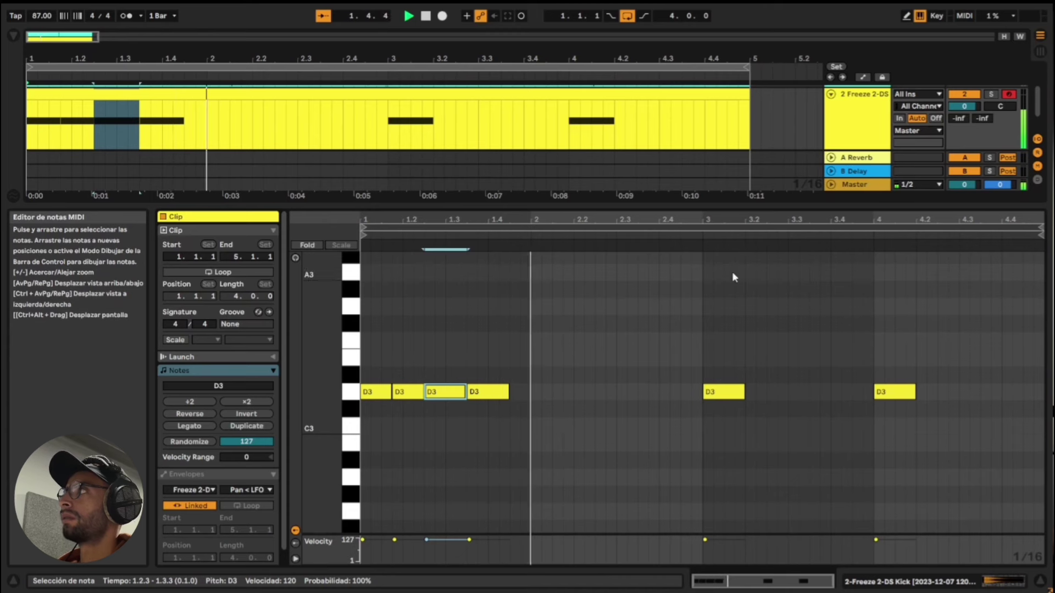
key("space")
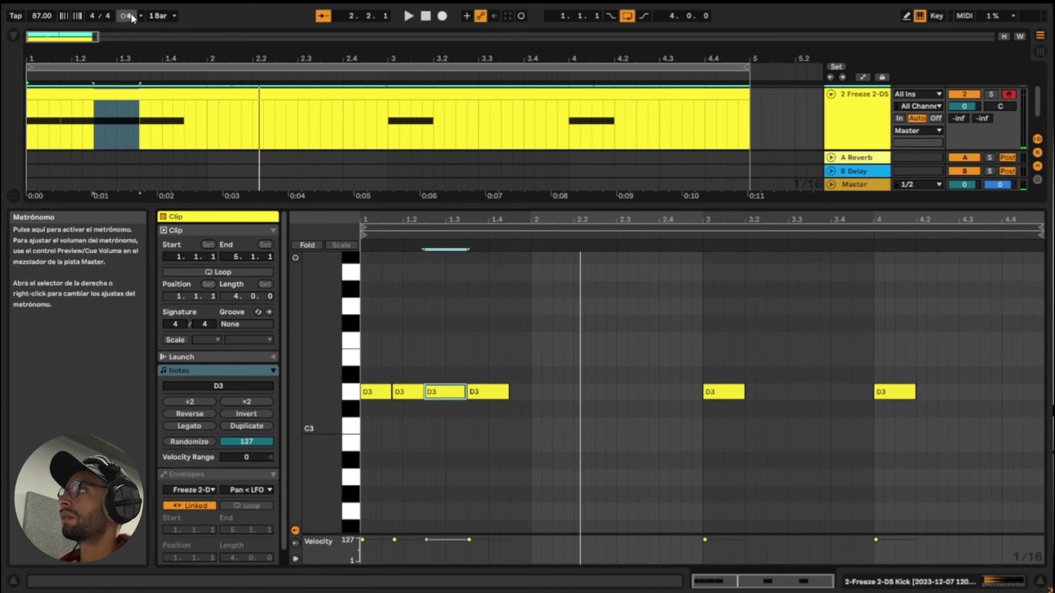
- Activate the drum loop track and play it together with the bass pattern
scroll(956, 110, "up", 3)
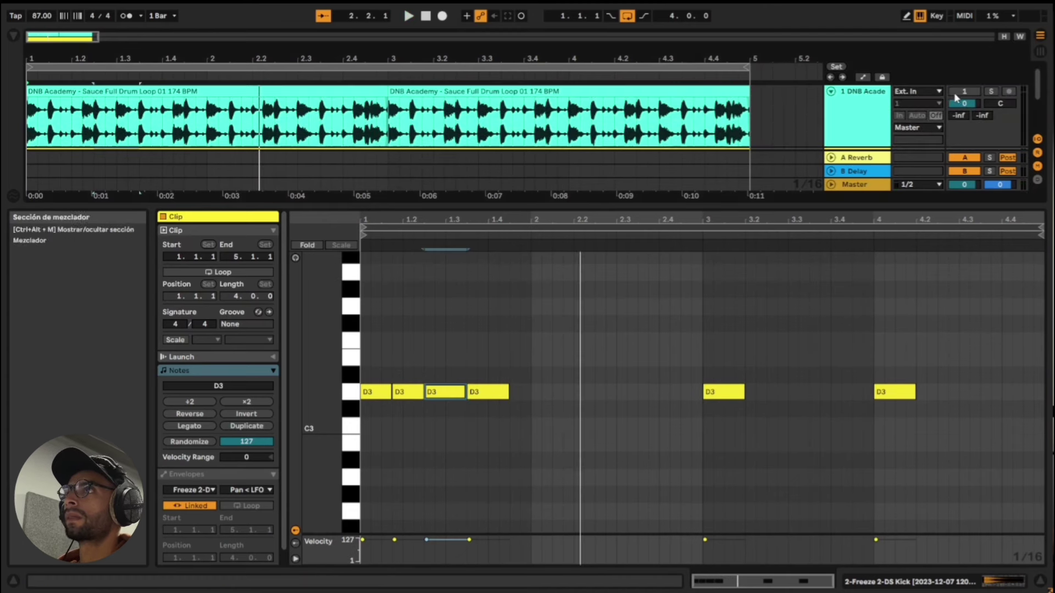
left_click(957, 95)
key("space")
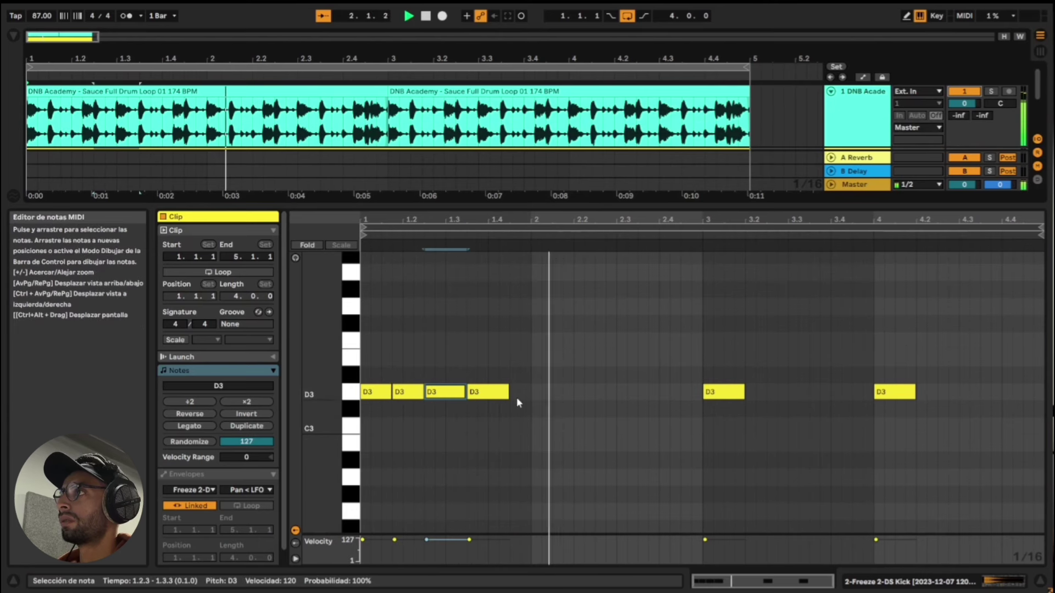
- Raise the note at 1.3.3 to D#3 and add an F3 note from 1.4.3 to the end of bar 1
left_click(488, 397)
key("space")
left_click_drag(488, 397, 512, 378)
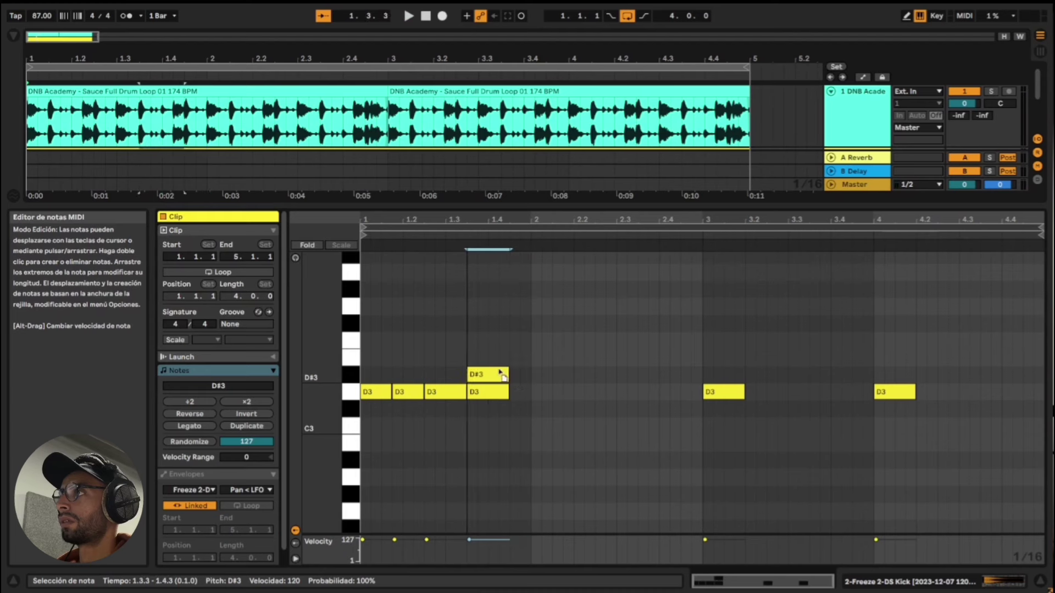
key("Delete")
left_click_drag(504, 381, 536, 400)
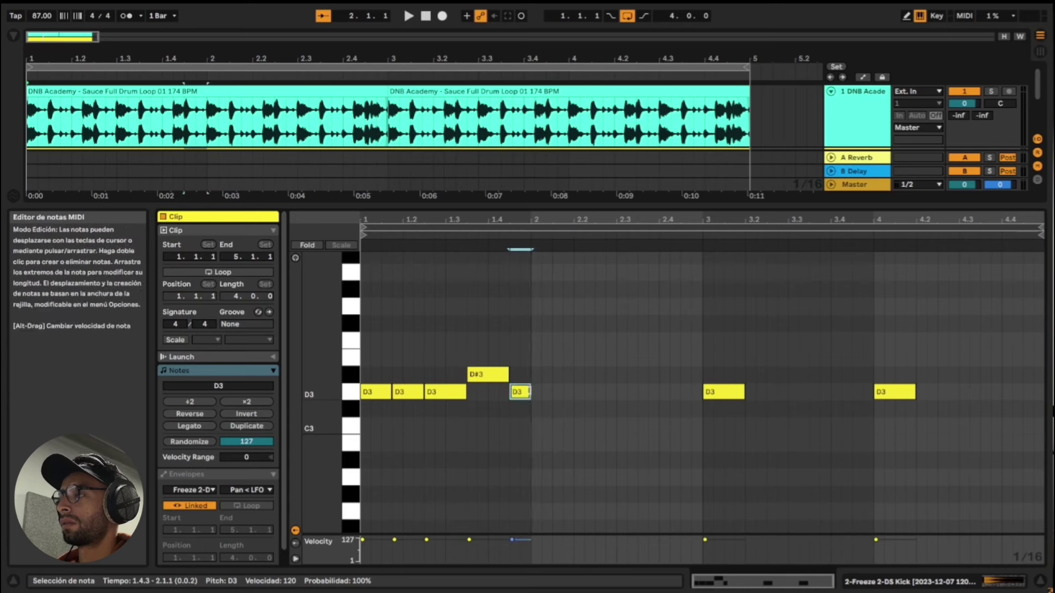
left_click_drag(519, 391, 523, 343)
- Duplicate the bar 1 bass notes into bars 2, 3 and 4, and play the pattern with the drums
left_click_drag(539, 407, 313, 308)
key("ctrl+d")
key("ctrl+d")
key("ctrl+d")
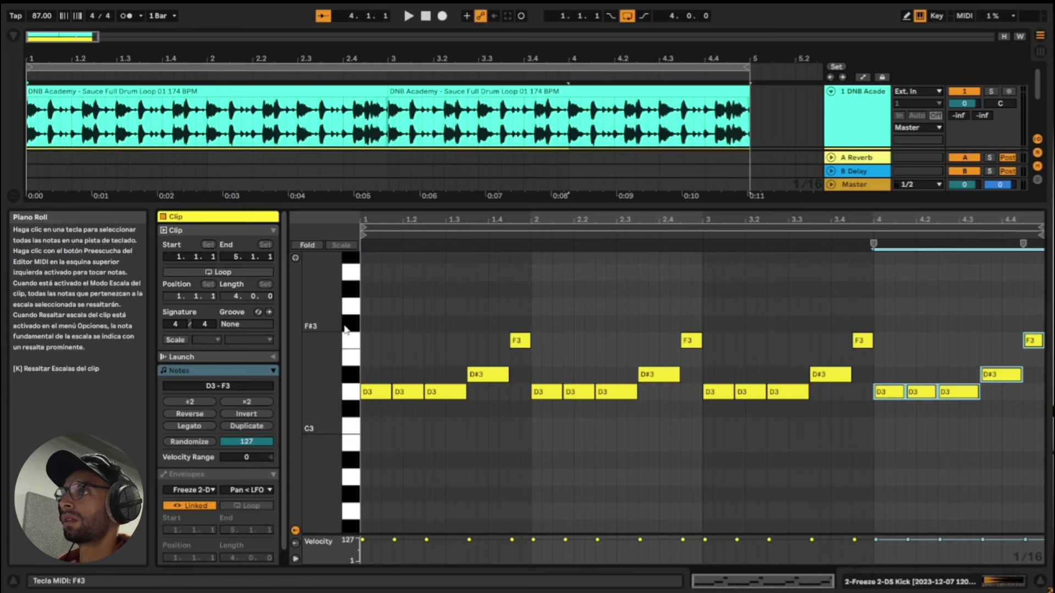
key("space")
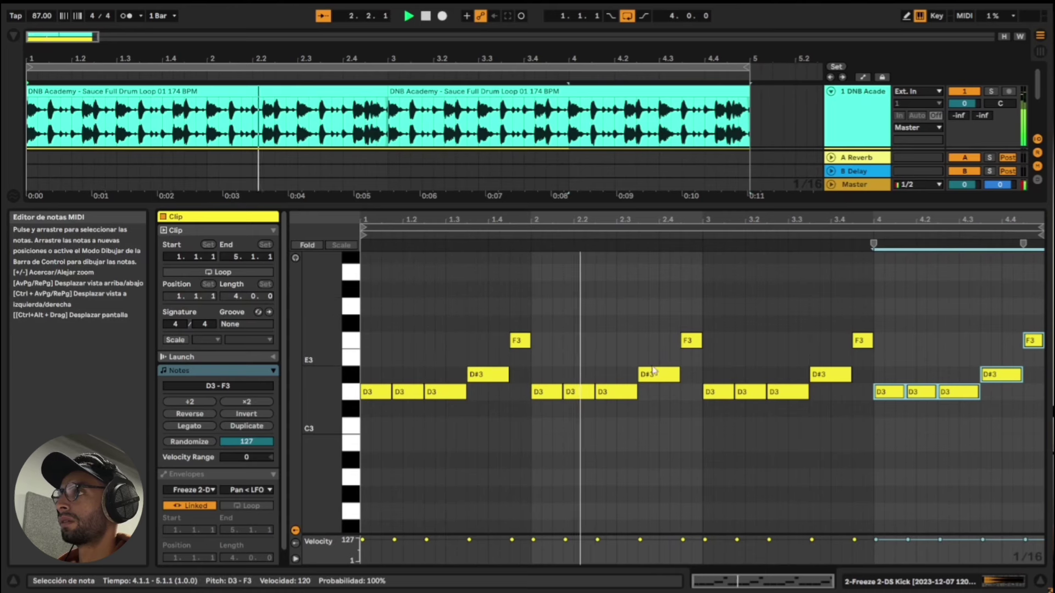
- Add a sixteenth-length G#3 note at 2.4.4, at the end of bar 2
left_click(703, 313)
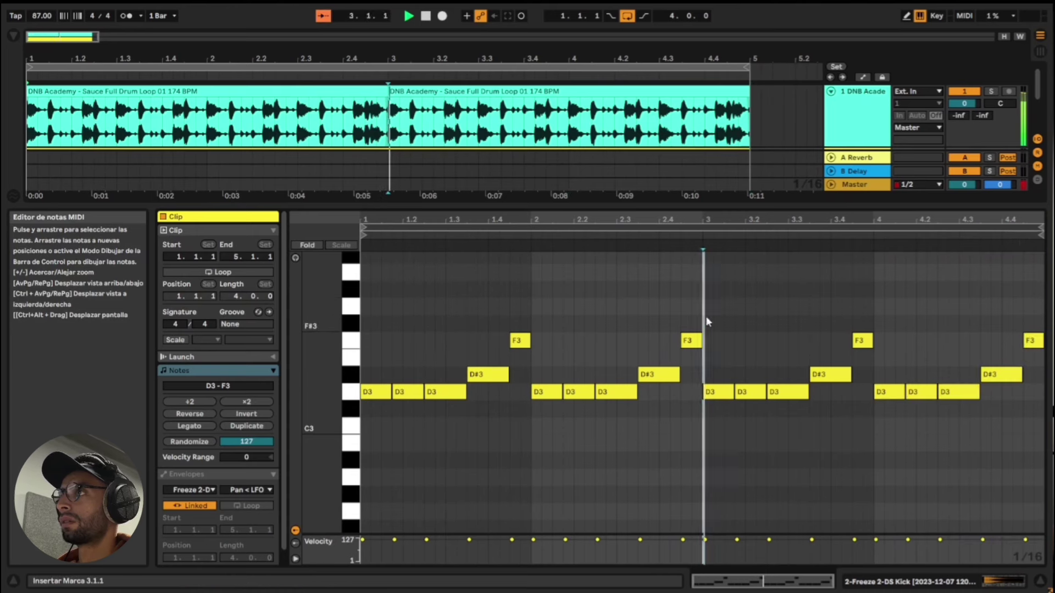
key("space")
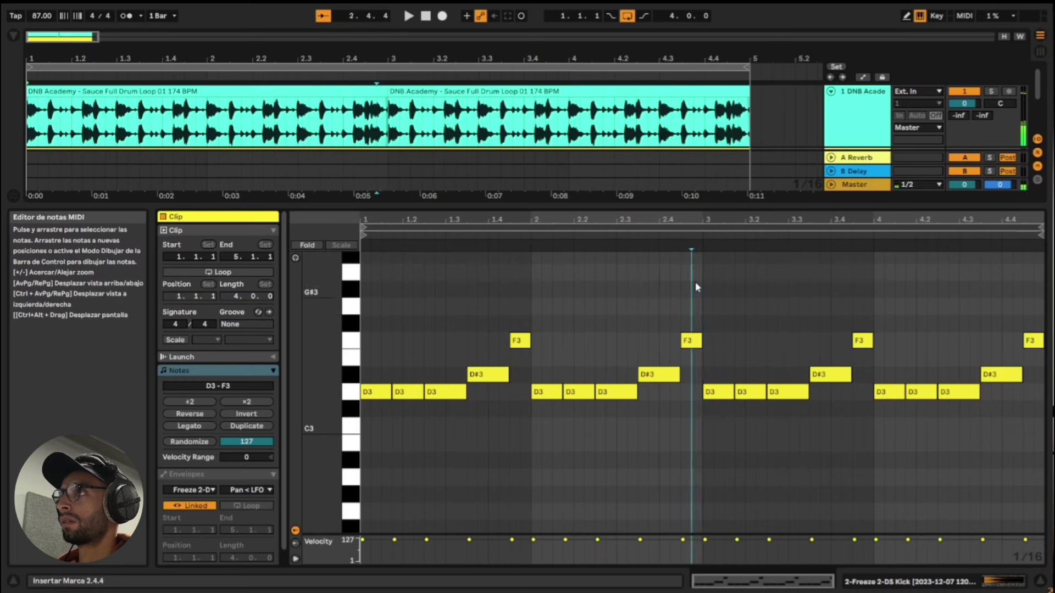
double_click(695, 287)
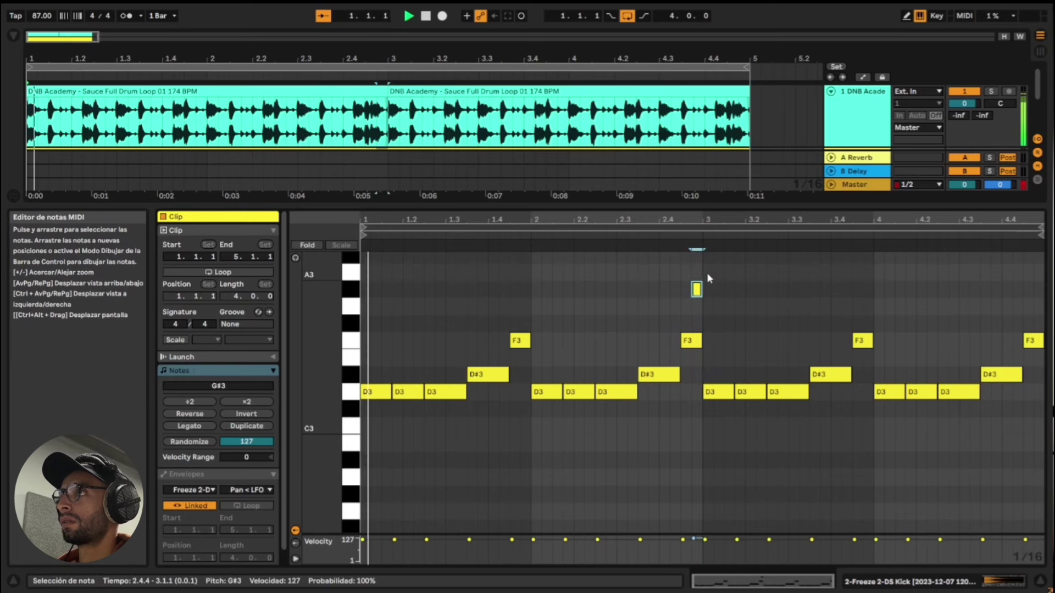
- Try an extra sixteenth-length G#3 note at 2.2.4 during playback and remove it
double_click(609, 289)
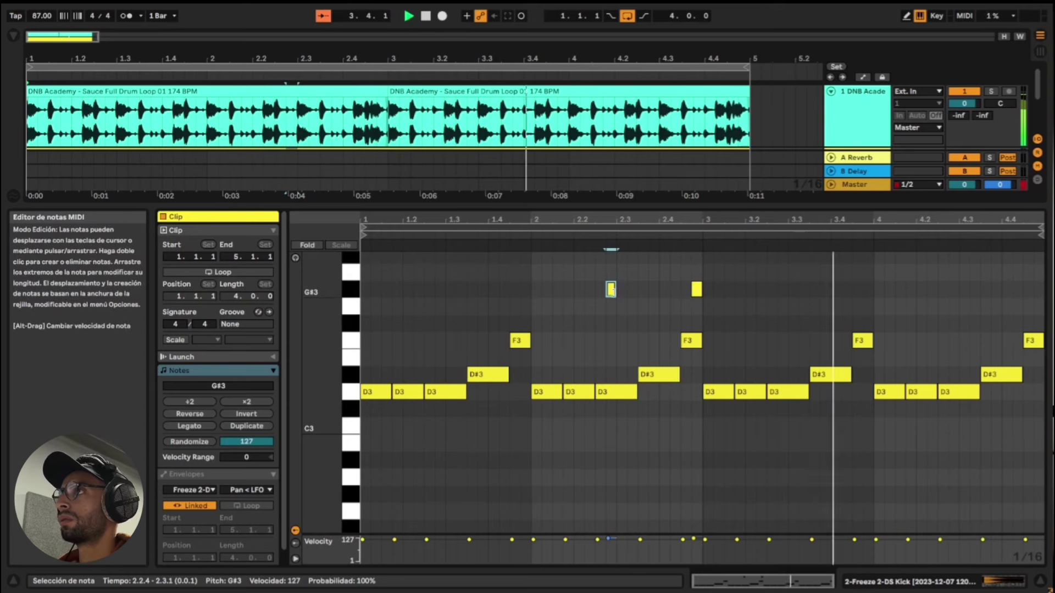
double_click(612, 295)
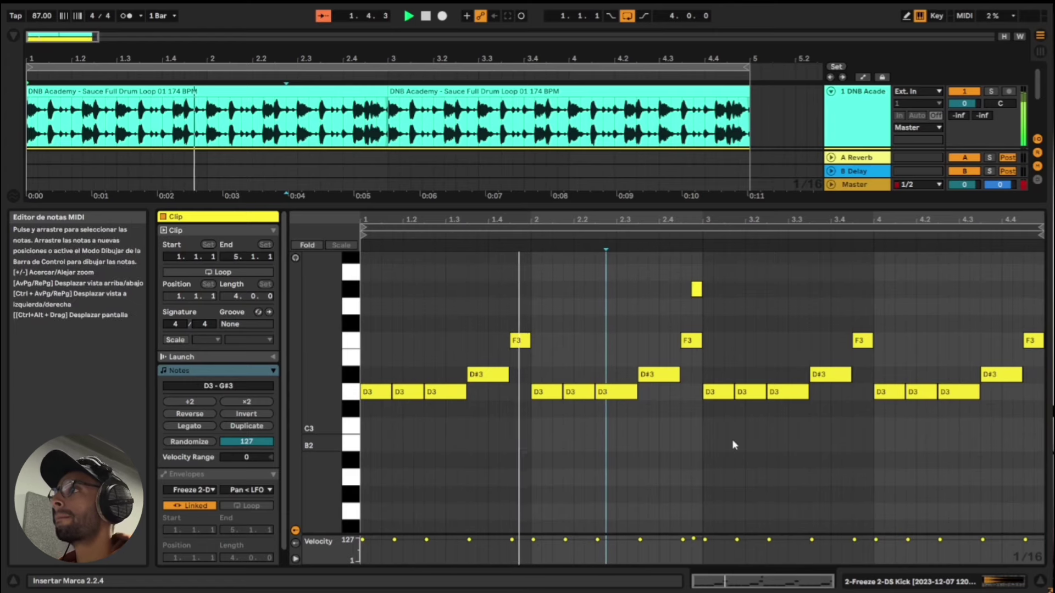
scroll(856, 149, "down", 2)
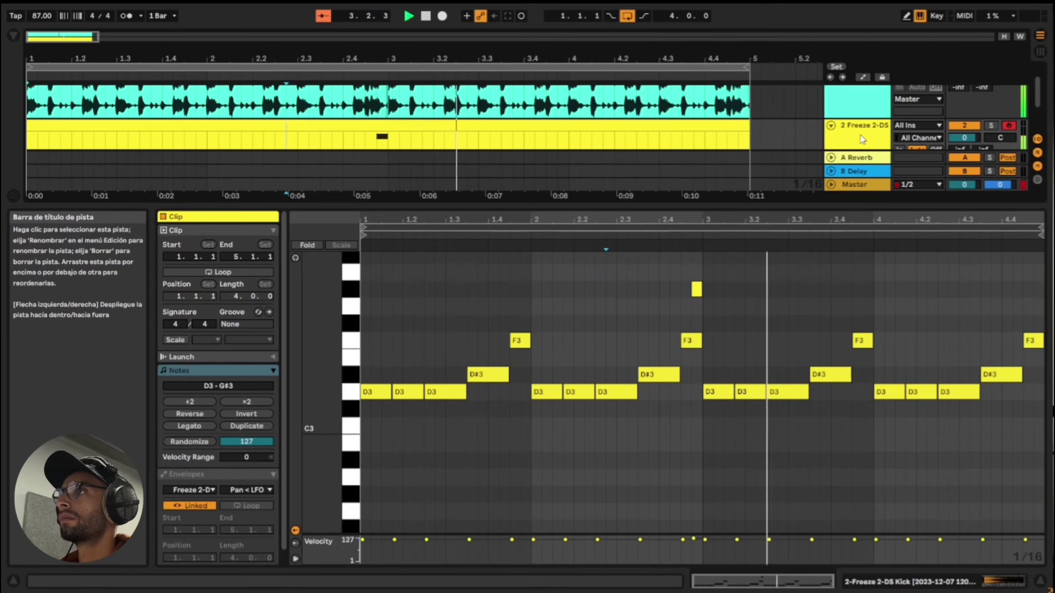
- Add D3 notes at 4.3.4 and 4.4.3 at the end of bar 4 and delete the F3 note there
double_click(1000, 391)
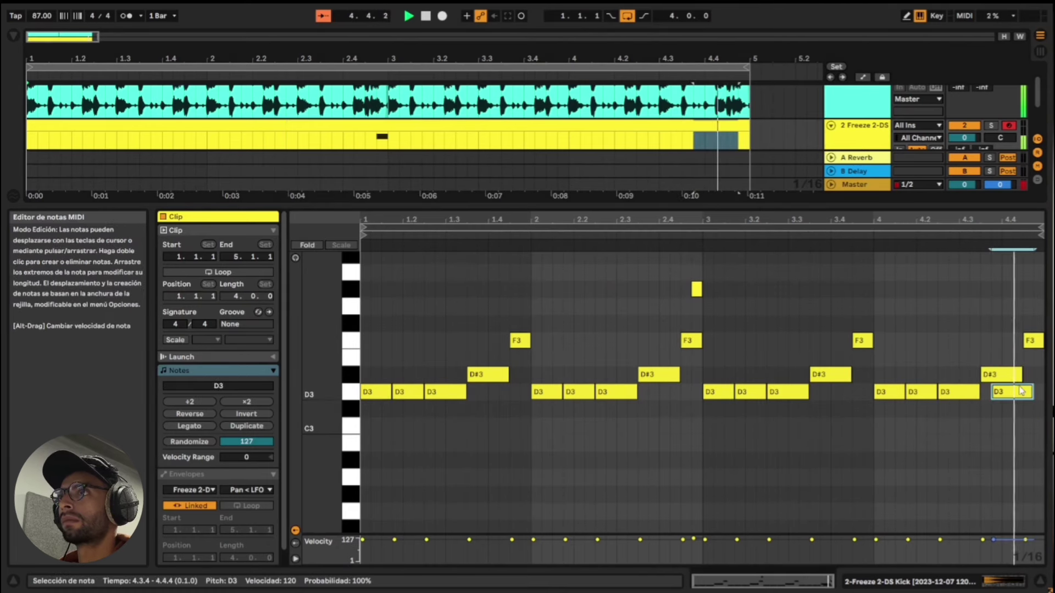
left_click_drag(1019, 394, 977, 391)
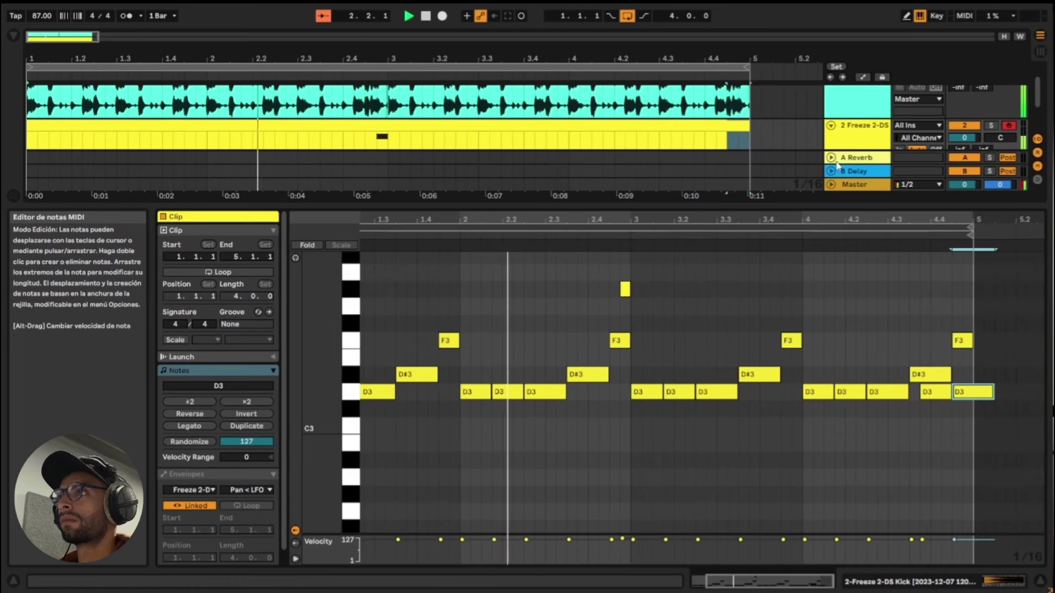
left_click_drag(810, 219, 829, 207)
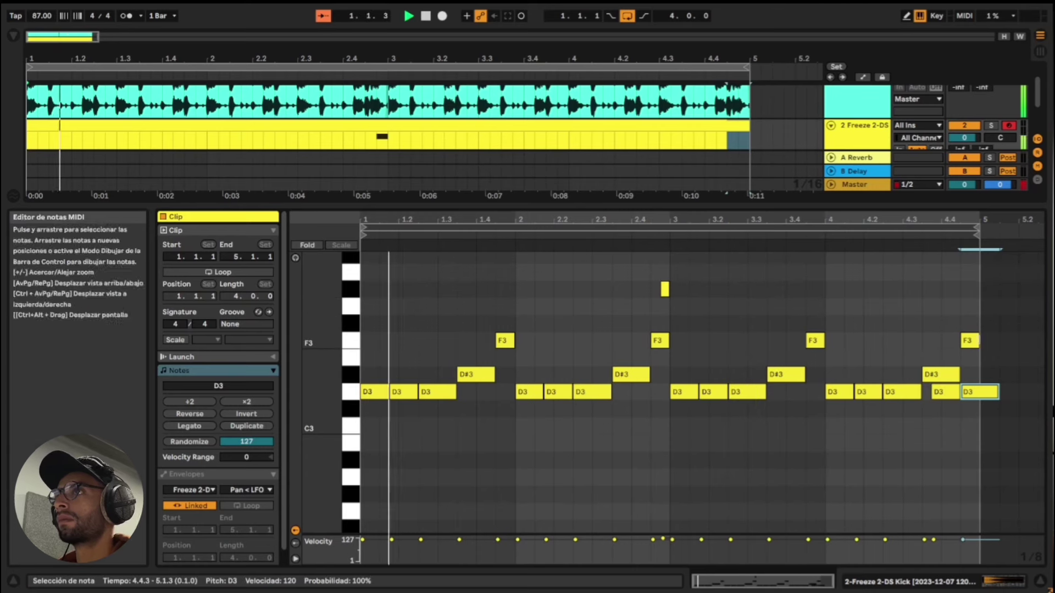
left_click(968, 341)
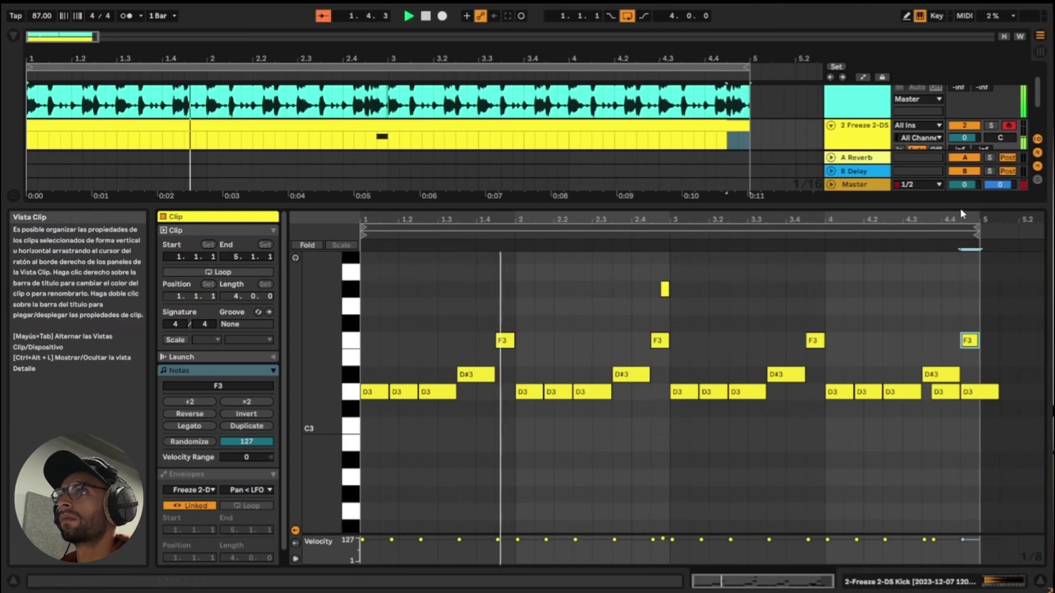
key("Delete")
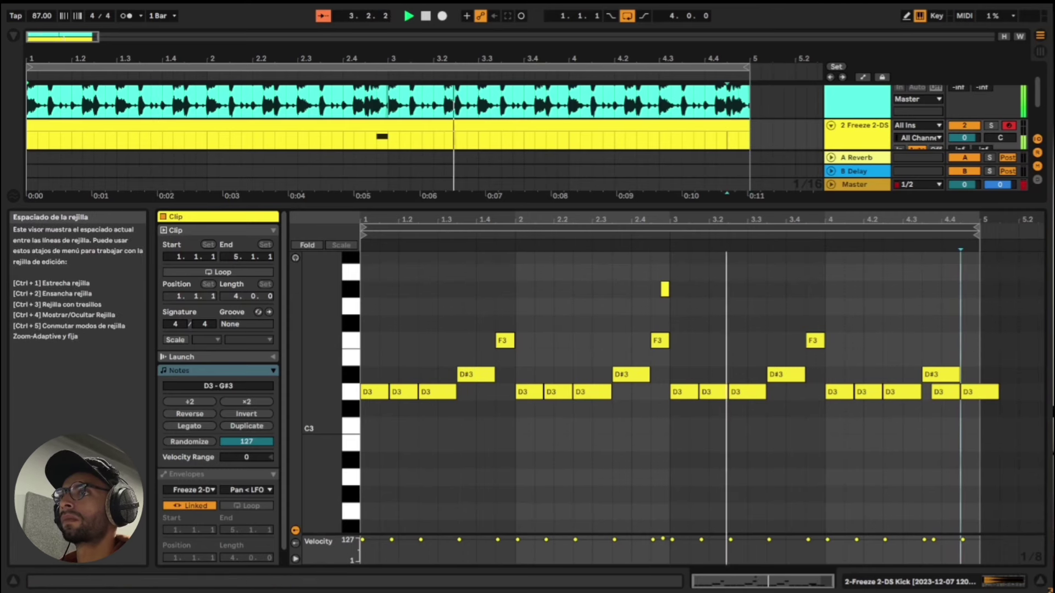
- Show the bass track's Sampler and, during playback, set its filter frequency to 103 Hz and resonance to 34%
left_click(1040, 581)
key("space")
double_click(866, 176)
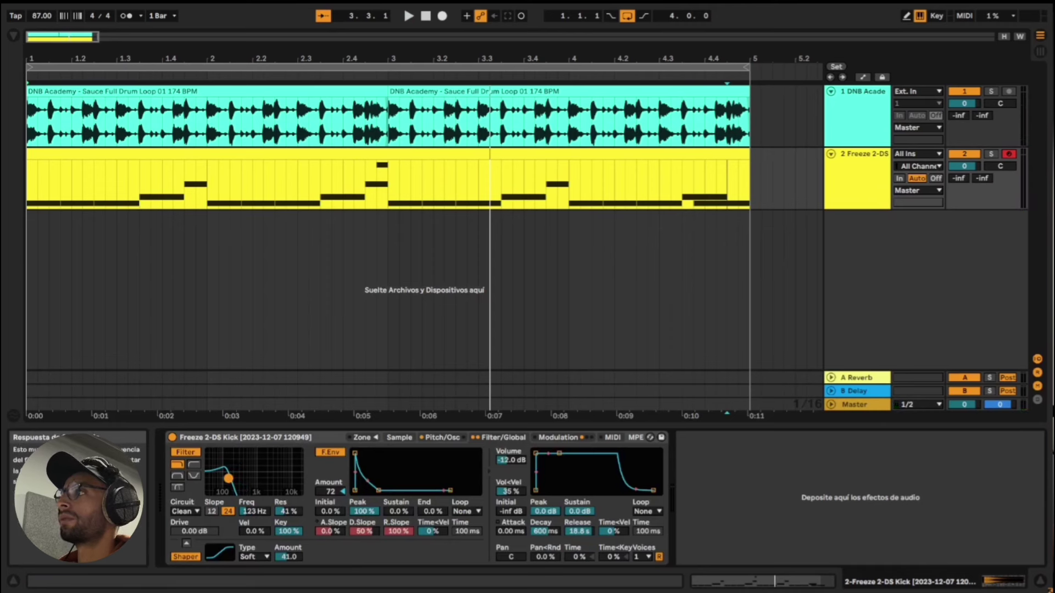
key("space")
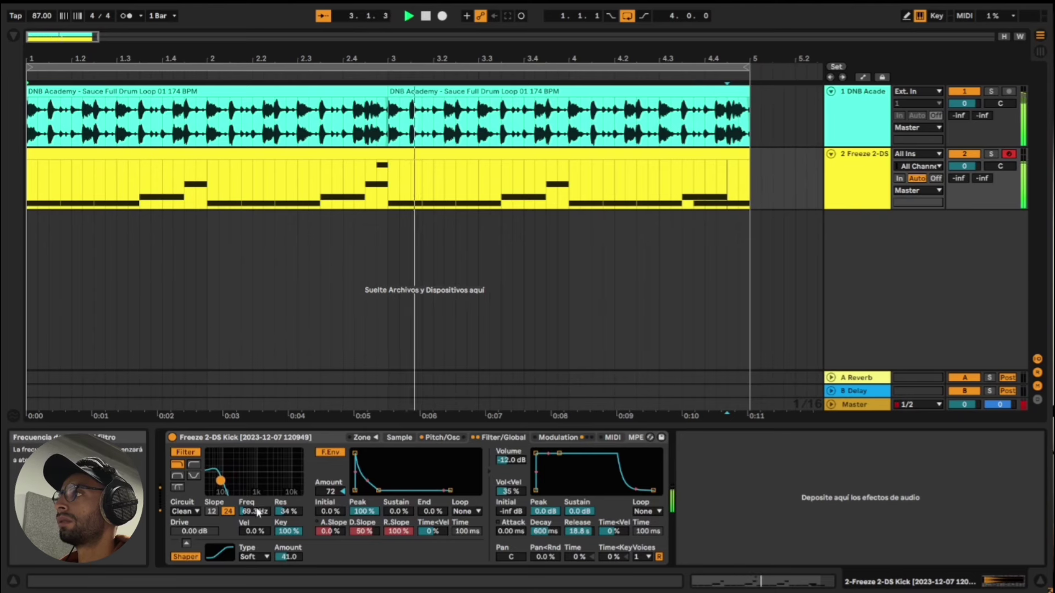
mouse_move(259, 512)
left_mouse_down()
mouse_move(258, 434)
mouse_move(257, 492)
left_mouse_up()
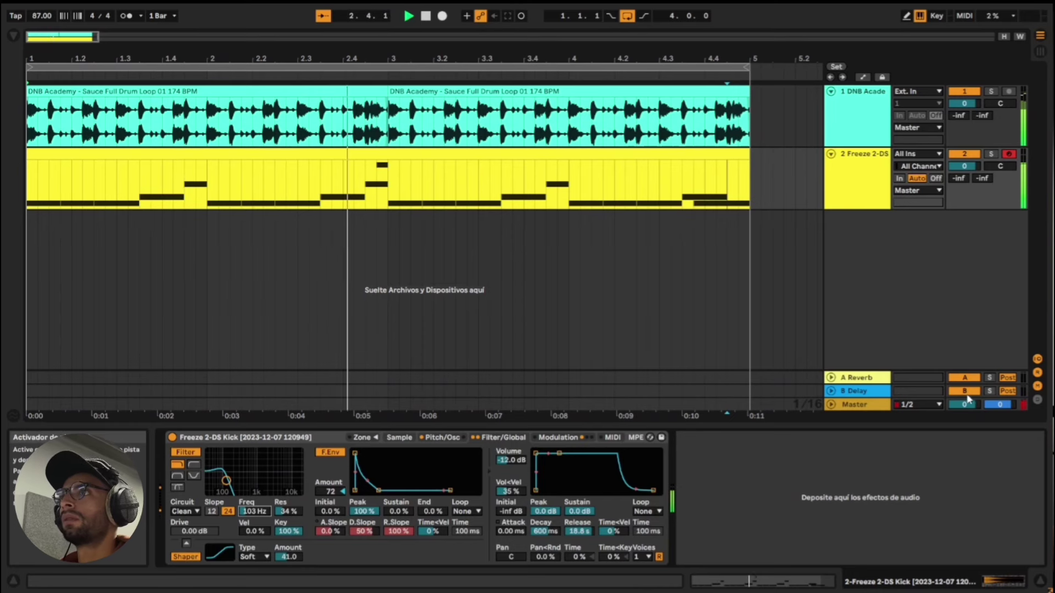
- Lower the Master volume to -2.2 dB and show Sampler's pitch and oscillator settings
left_click_drag(964, 405, 964, 409)
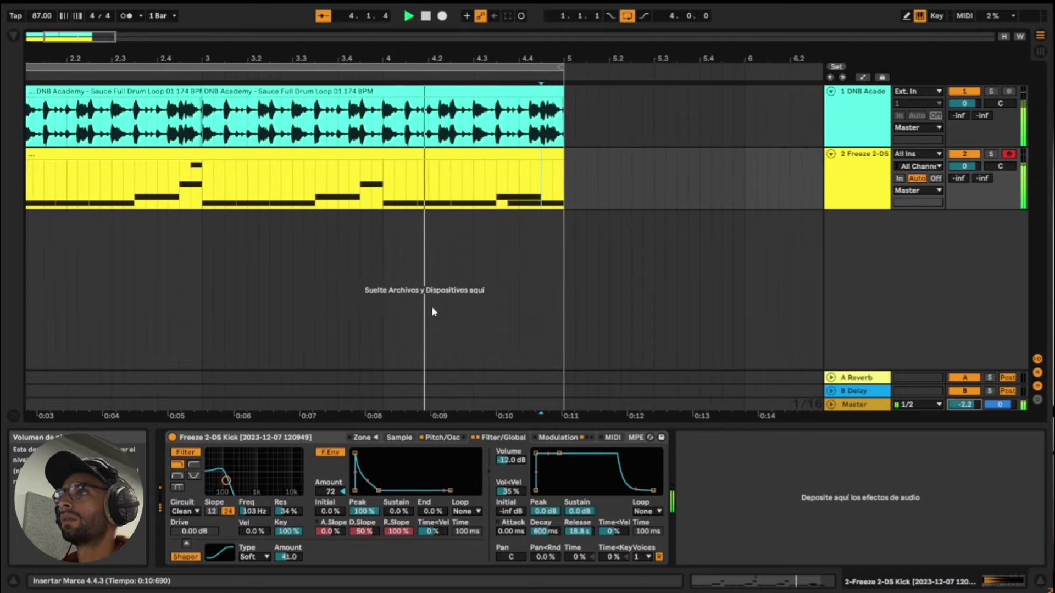
left_click_drag(412, 61, 412, 31)
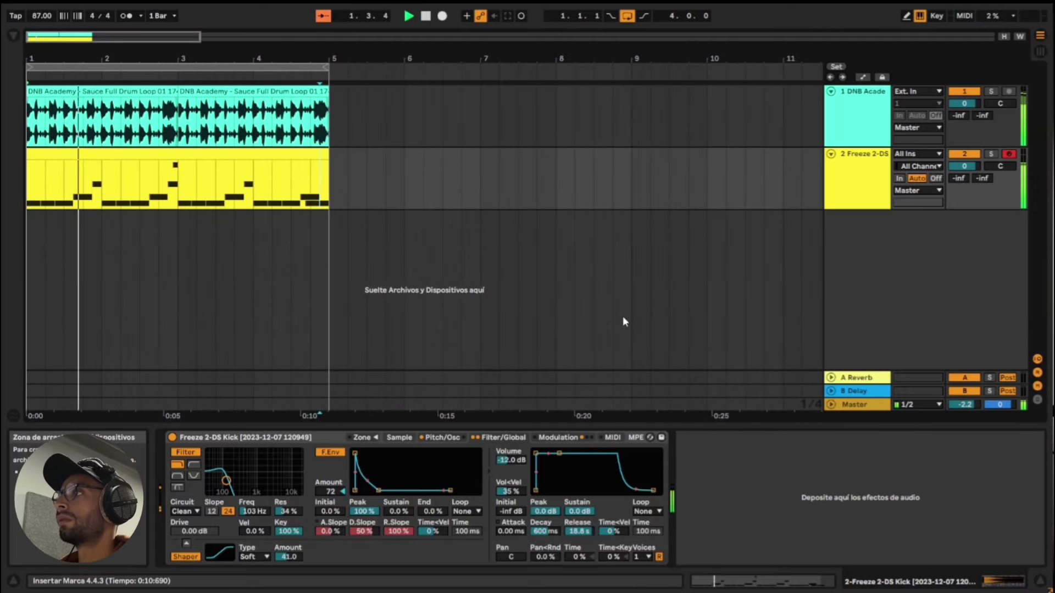
left_click(442, 438)
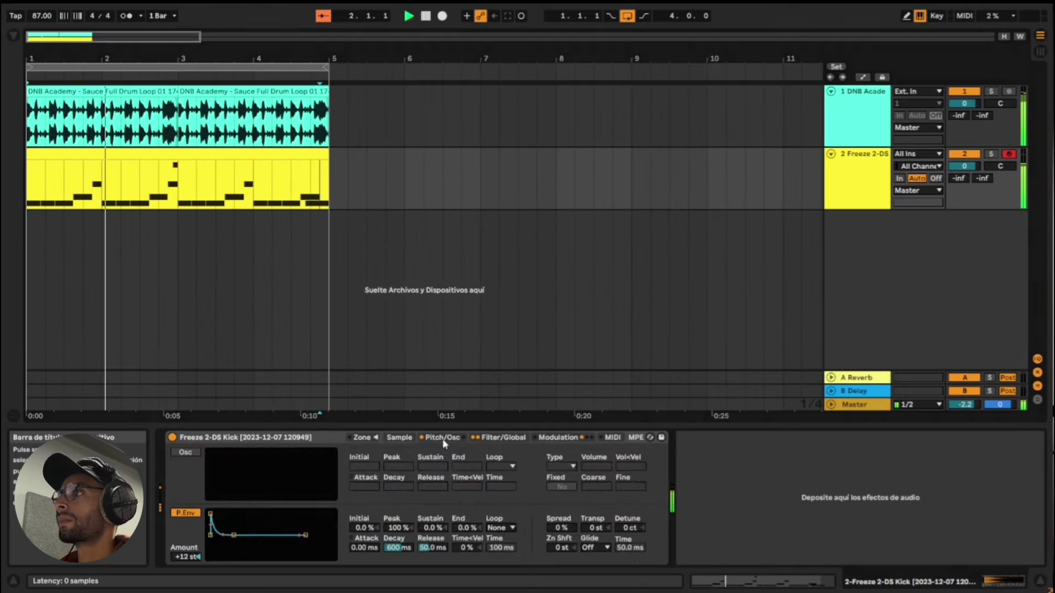
- Add the Erosion audio effect from the Drive & Color category after Sampler on the bass track
left_click(11, 37)
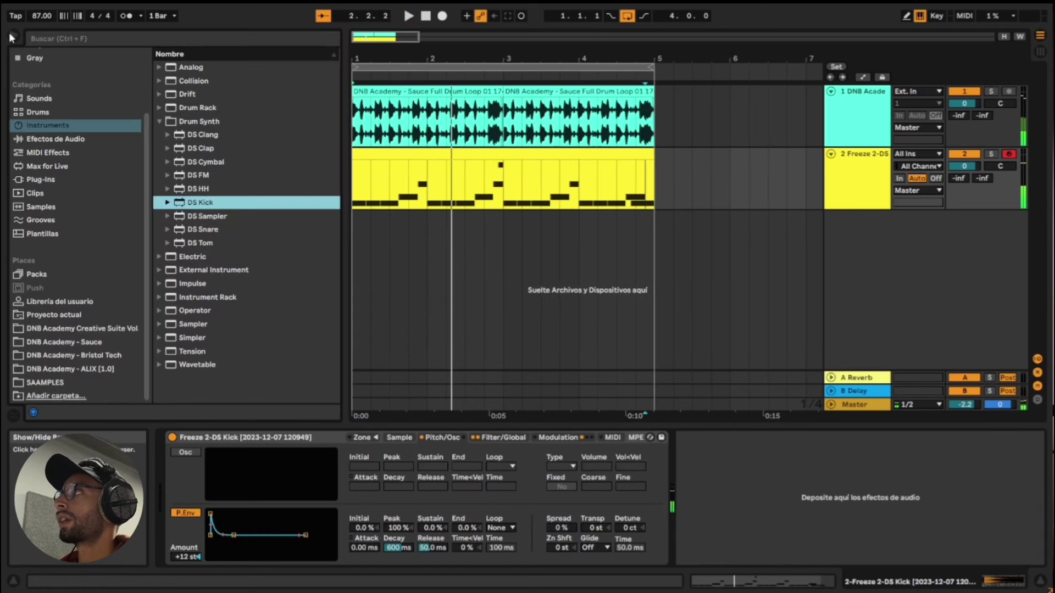
left_click(157, 120)
left_click(117, 141)
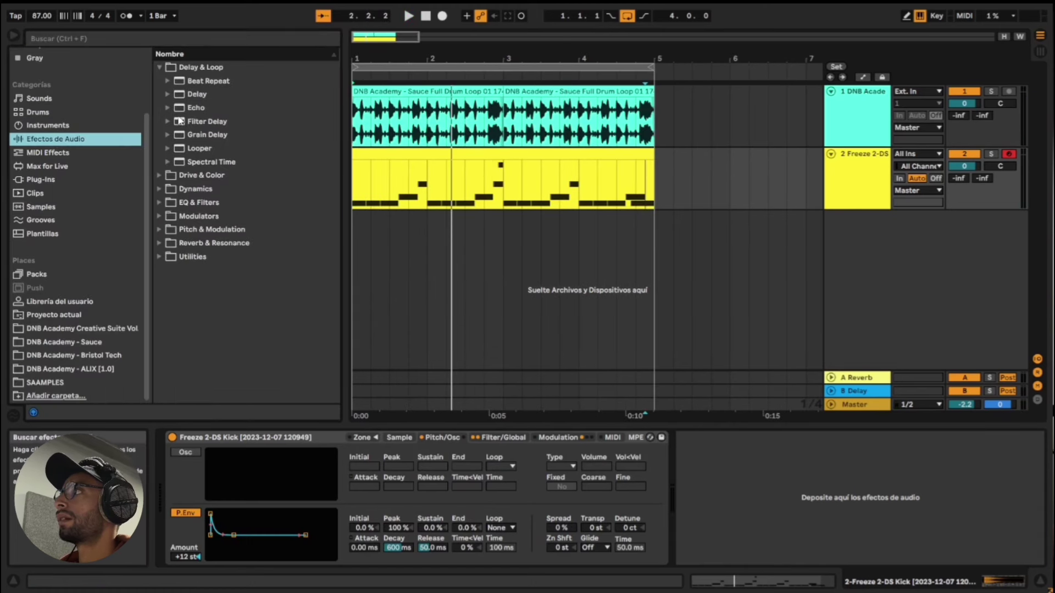
left_click(168, 189)
left_click(160, 81)
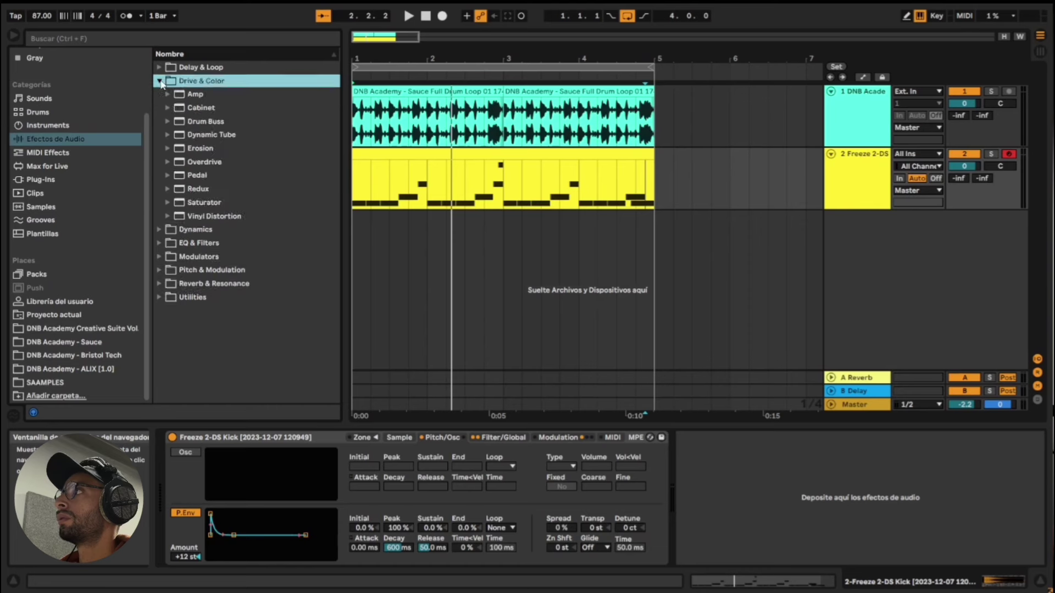
left_click(200, 149)
double_click(200, 148)
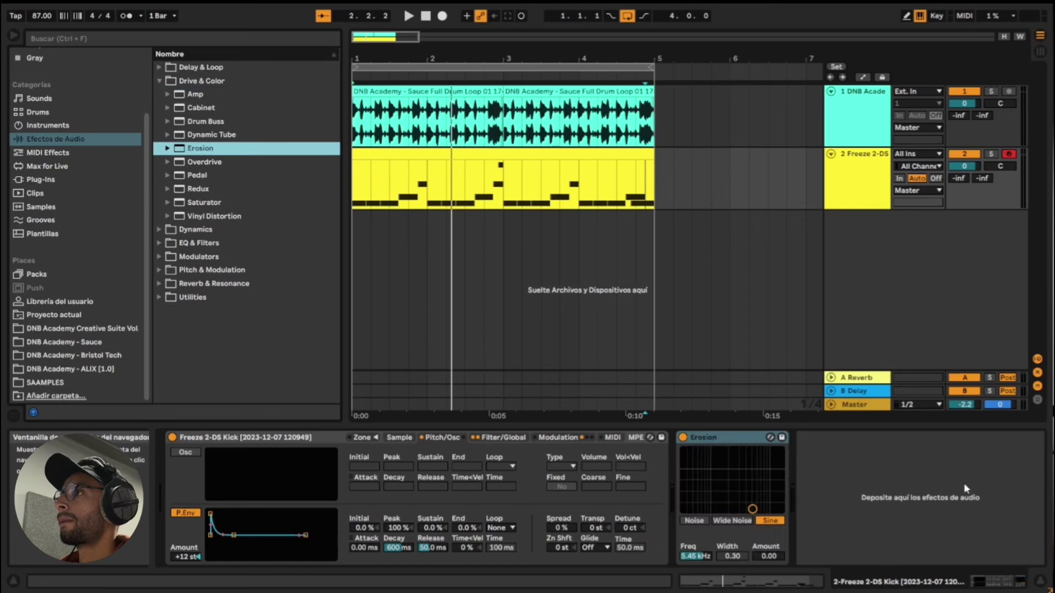
- Set Erosion to Noise mode at 4.60 kHz with width 1.71 and amount 68.5 while the loop plays
left_click(695, 521)
key("space")
left_click_drag(751, 509, 748, 475)
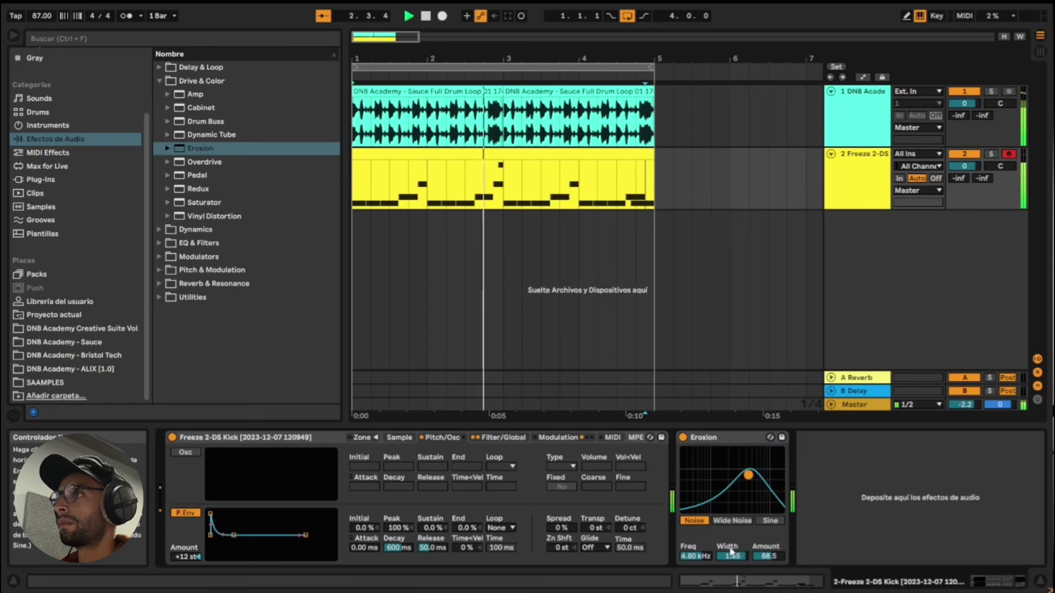
mouse_move(735, 556)
left_mouse_down()
mouse_move(735, 577)
mouse_move(735, 559)
left_mouse_up()
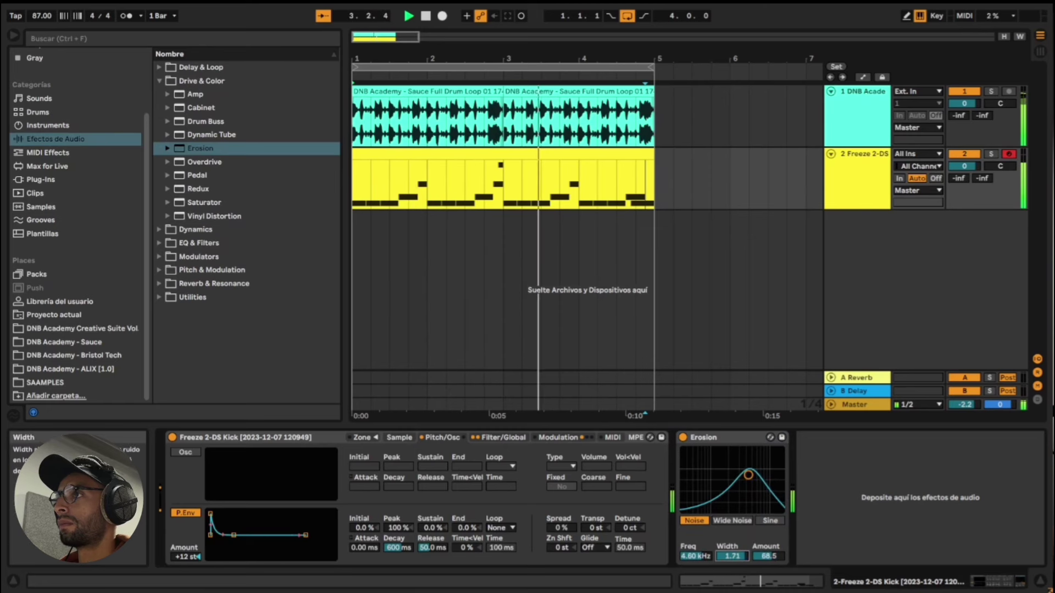
- Switch Erosion to Wide Noise and set its frequency to 5.69 kHz and amount to 57.6
left_click(738, 522)
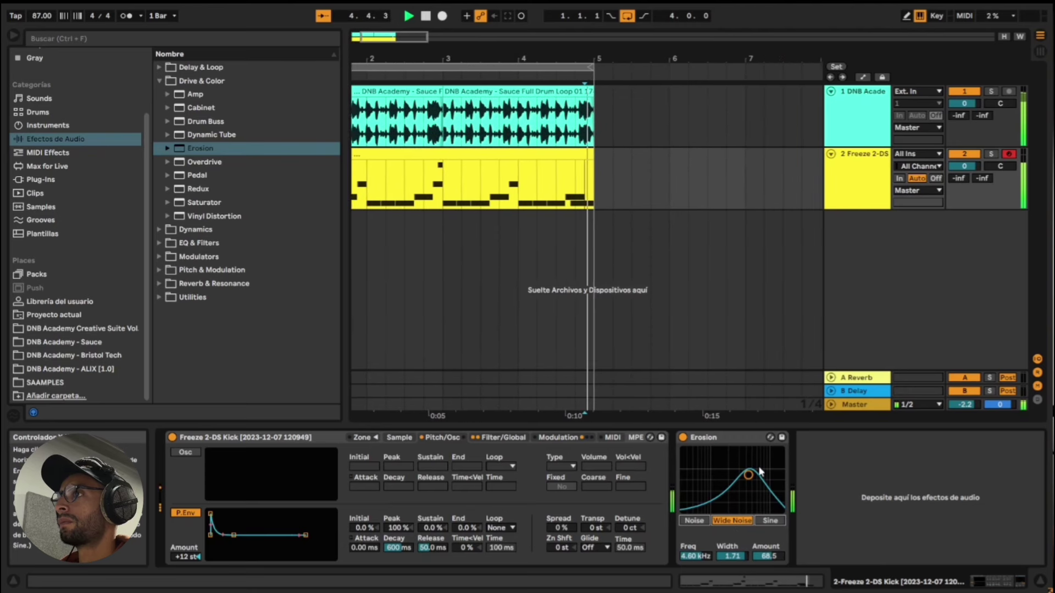
left_click_drag(748, 474, 752, 475)
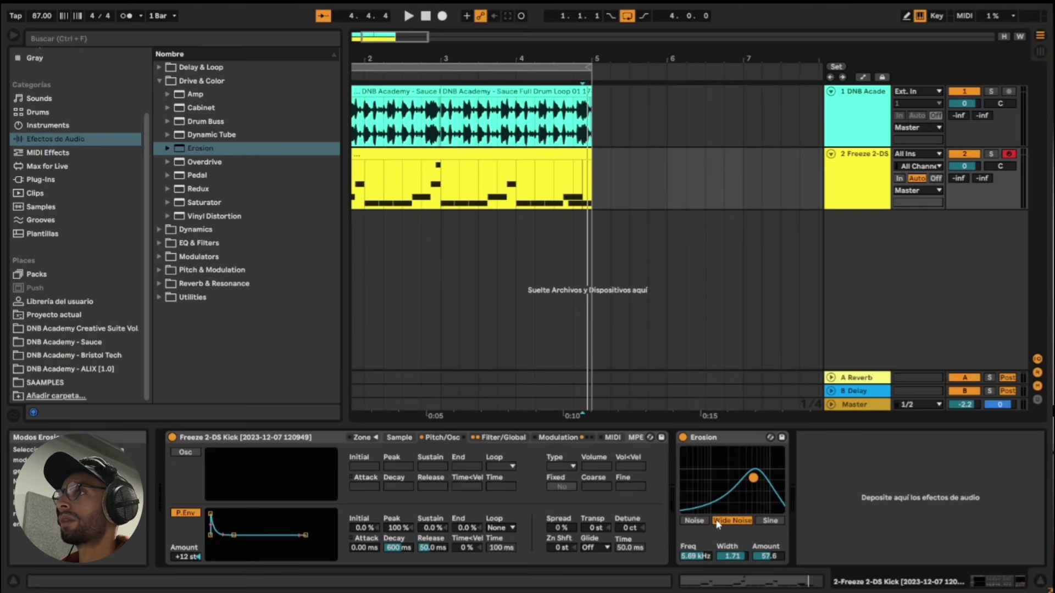
- Compare the bass with Erosion bypassed and re-enabled during playback, and select the bass track
key("space")
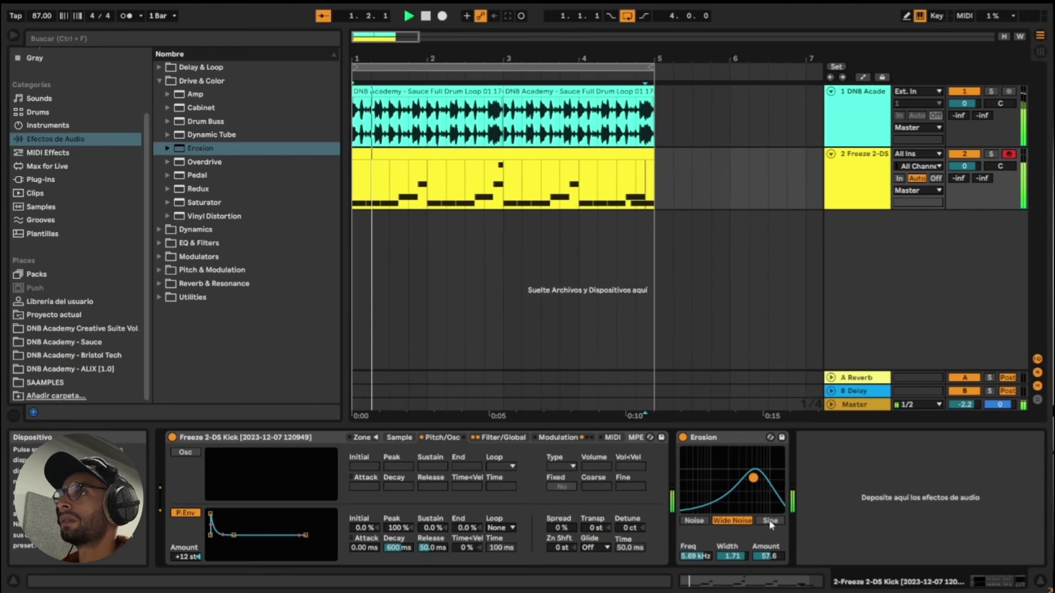
left_click(683, 438)
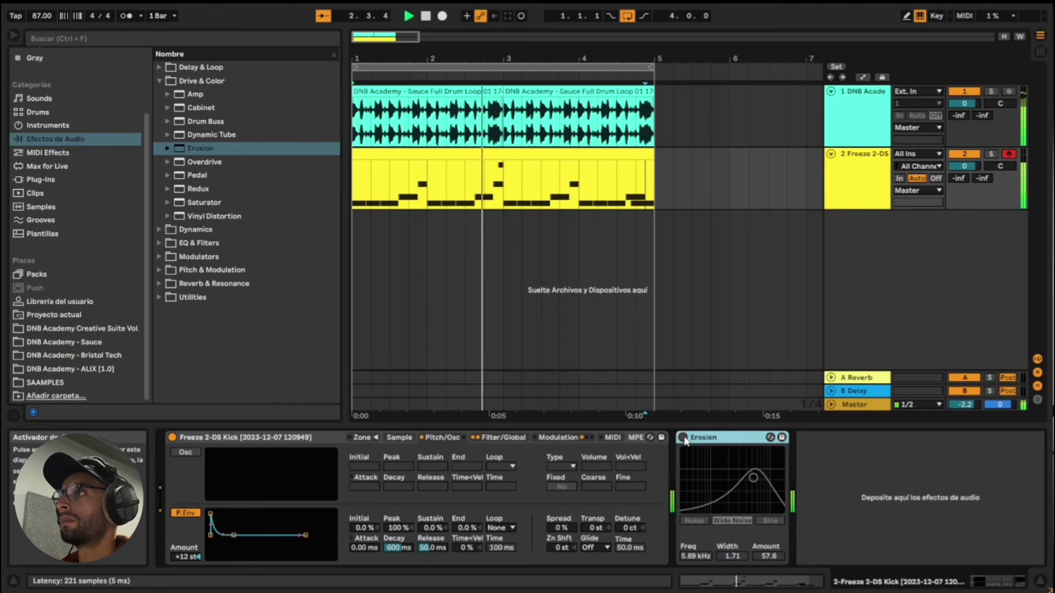
left_click(683, 439)
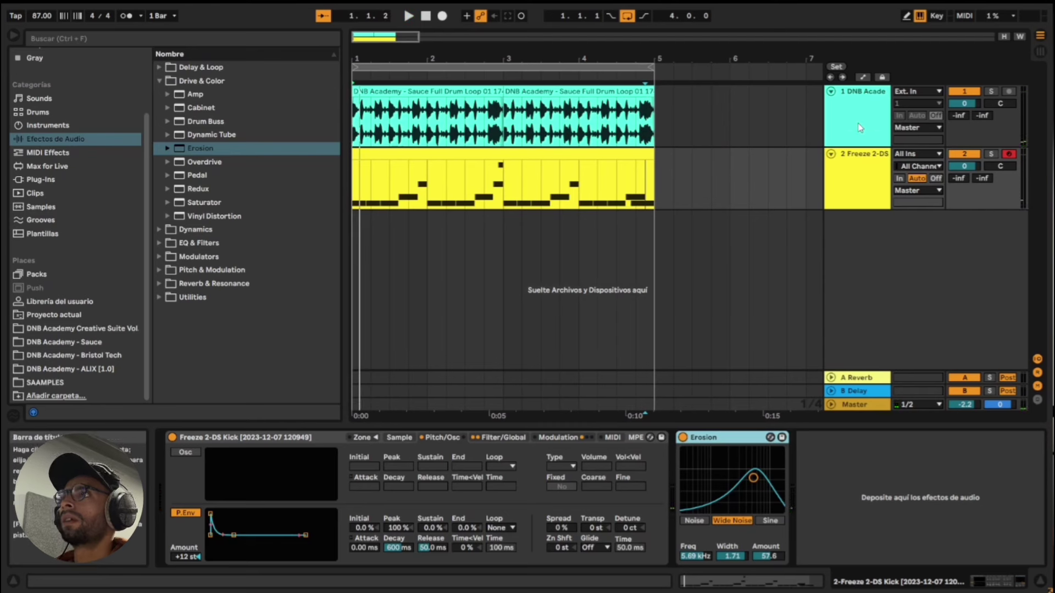
left_click(867, 194)
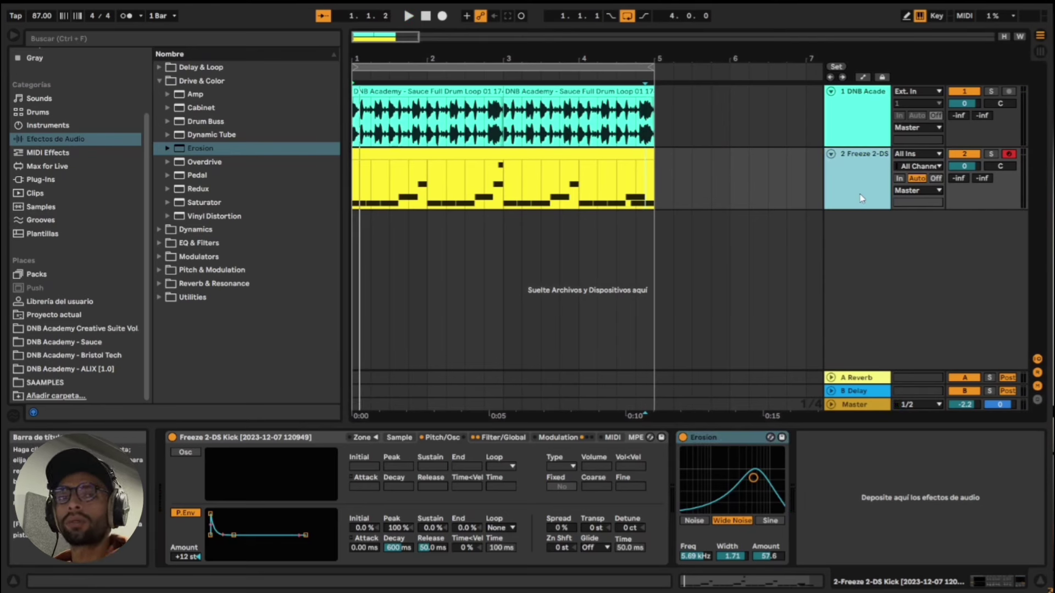